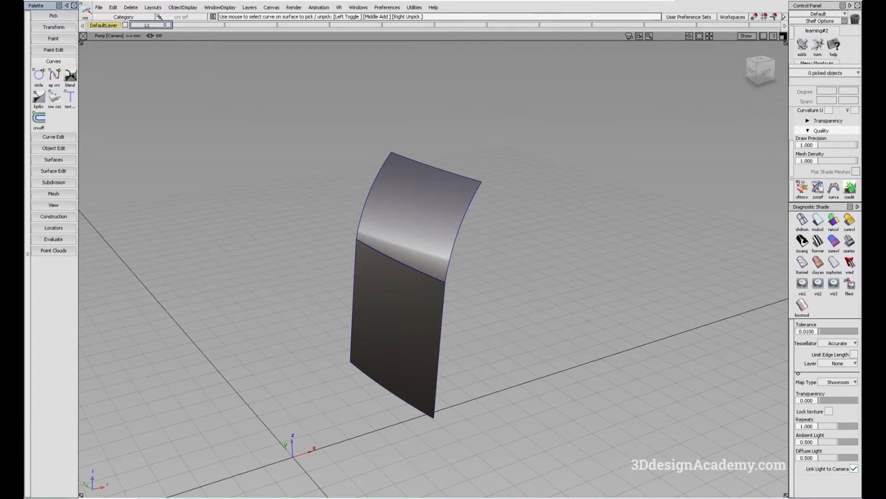
# Open the Blend Curve Toolbox and place it at the edge of the modelling view
pyautogui.click(72, 76)
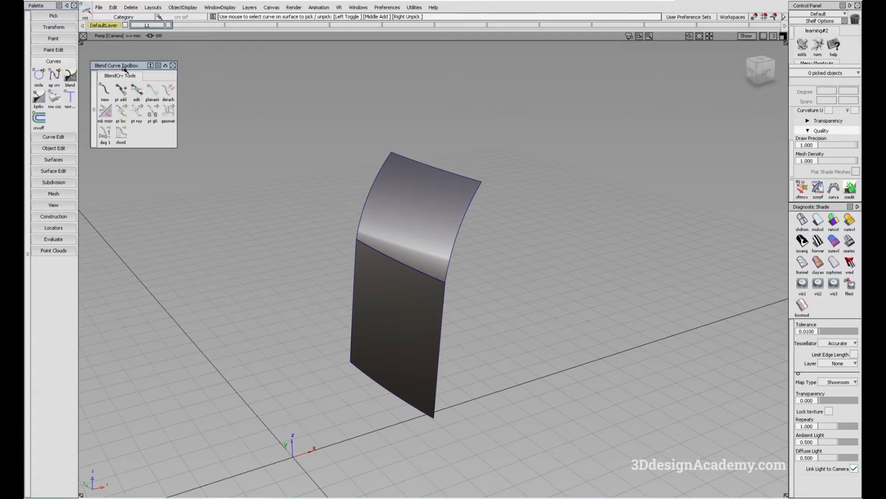
pyautogui.moveTo(122, 67); pyautogui.dragTo(127, 67)
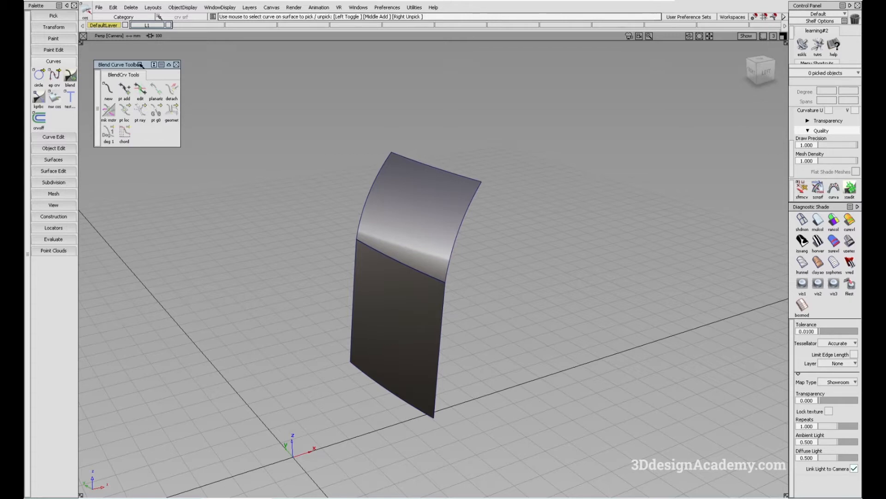
pyautogui.moveTo(401, 281)
pyautogui.keyDown('alt'); pyautogui.keyDown('shift'); pyautogui.mouseDown()
pyautogui.moveTo(406, 257)
pyautogui.moveTo(410, 276)
pyautogui.moveTo(509, 265)
pyautogui.moveTo(480, 247)
pyautogui.mouseUp(); pyautogui.keyUp('shift'); pyautogui.keyUp('alt')
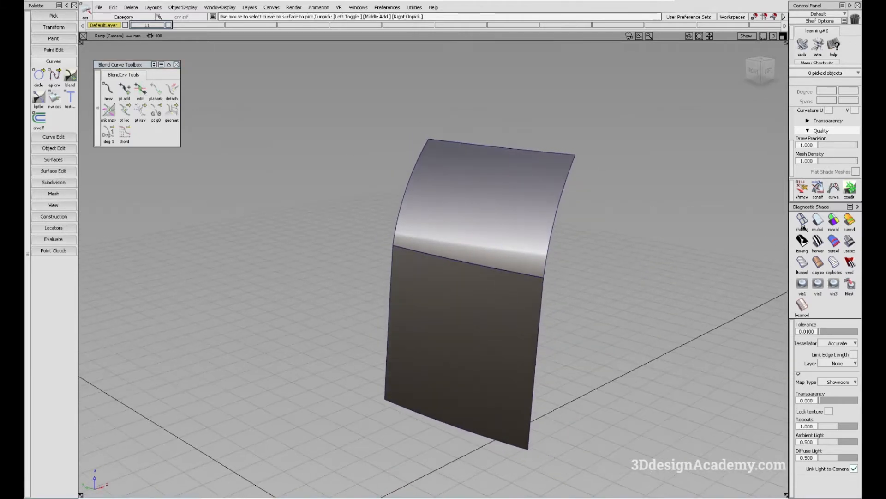
# Apply the multi-color diagnostic shade to the two surfaces
pyautogui.click(819, 222)
pyautogui.keyDown('alt'); pyautogui.keyDown('shift'); pyautogui.moveTo(463, 283); pyautogui.dragTo(405, 300); pyautogui.keyUp('shift'); pyautogui.keyUp('alt')
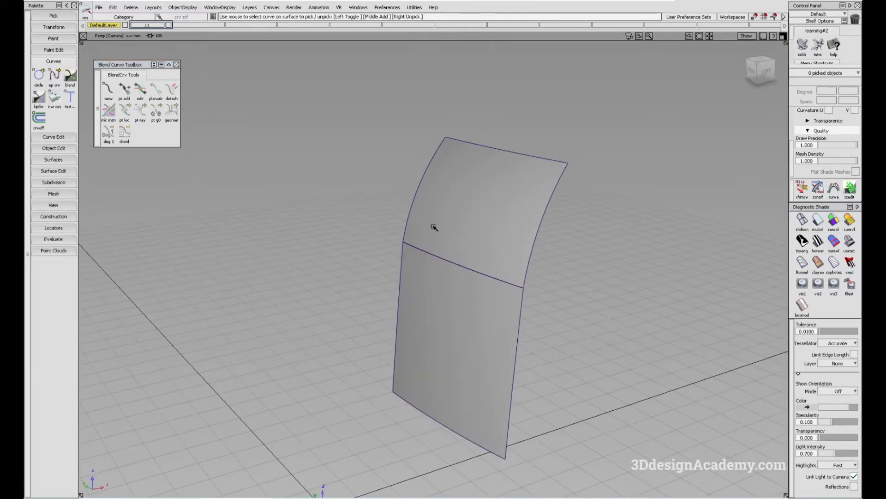
pyautogui.keyDown('alt'); pyautogui.keyDown('shift'); pyautogui.moveTo(429, 329); pyautogui.dragTo(340, 231, button='middle'); pyautogui.keyUp('shift'); pyautogui.keyUp('alt')
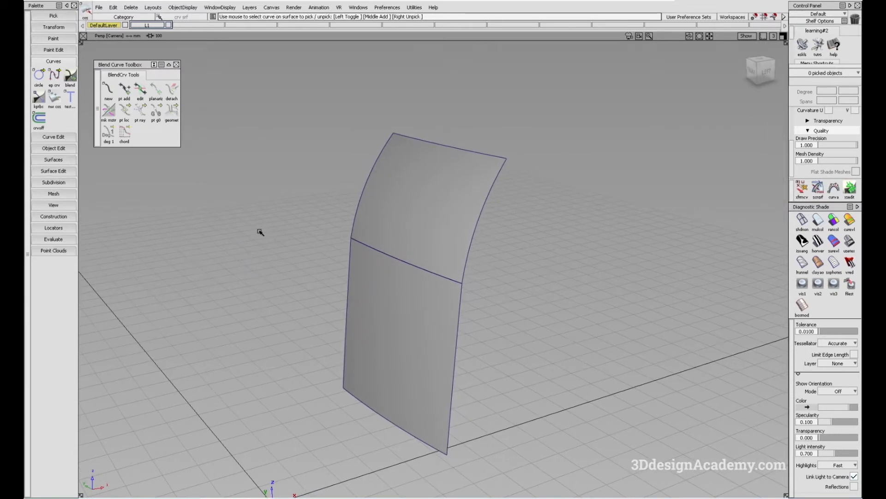
# Try a chord-type surface fillet with G2 curvature and chordal length 100 between the lower and upper surfaces
pyautogui.click(65, 159)
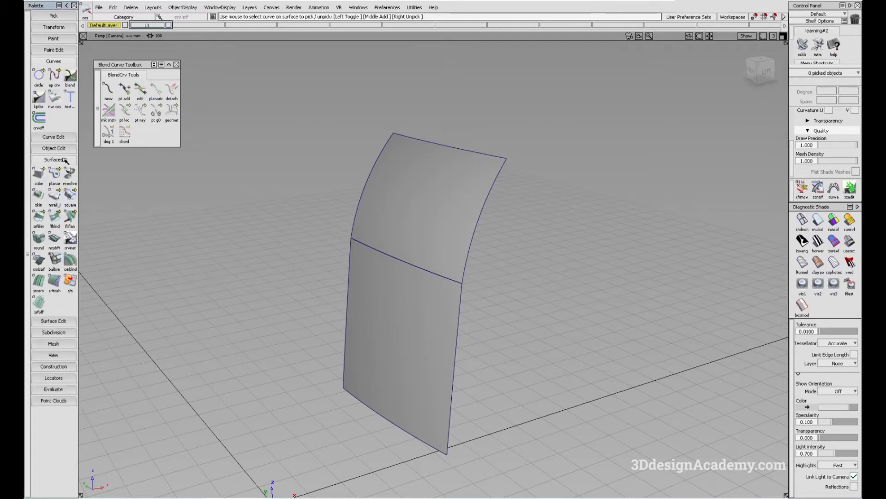
pyautogui.click(38, 216)
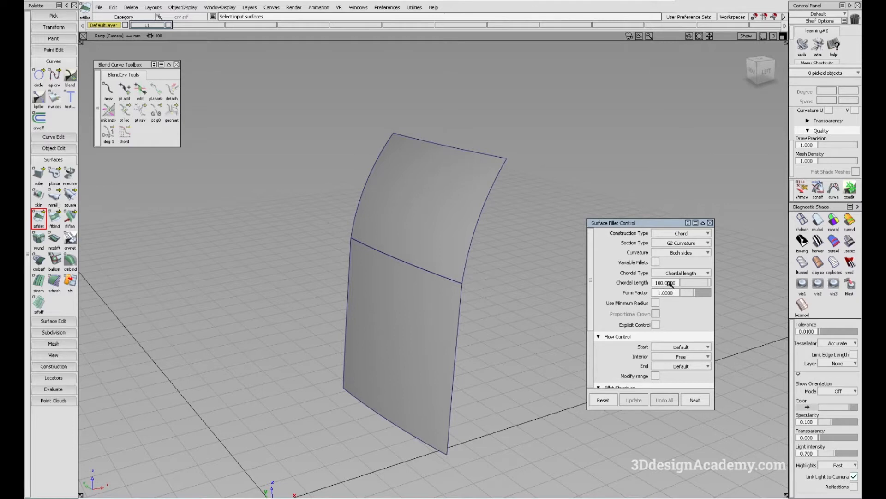
pyautogui.moveTo(448, 295)
pyautogui.keyDown('alt'); pyautogui.keyDown('shift'); pyautogui.mouseDown()
pyautogui.moveTo(411, 269)
pyautogui.moveTo(432, 286)
pyautogui.mouseUp(); pyautogui.keyUp('shift'); pyautogui.keyUp('alt')
pyautogui.click(396, 309)
pyautogui.click(406, 240)
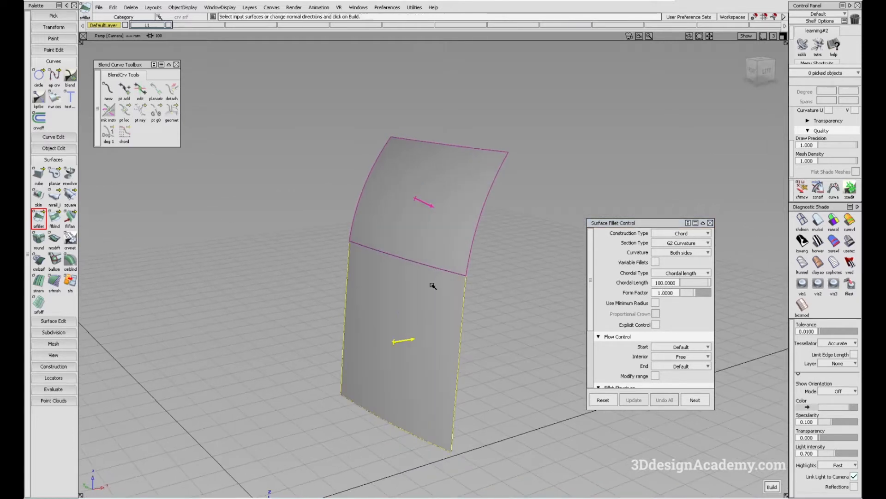
pyautogui.press('space')
# Examine the fillet's side profile across both surfaces in the Left view
pyautogui.keyDown('alt'); pyautogui.keyDown('shift'); pyautogui.moveTo(408, 267); pyautogui.dragTo(407, 233, button='right'); pyautogui.keyUp('shift'); pyautogui.keyUp('alt')
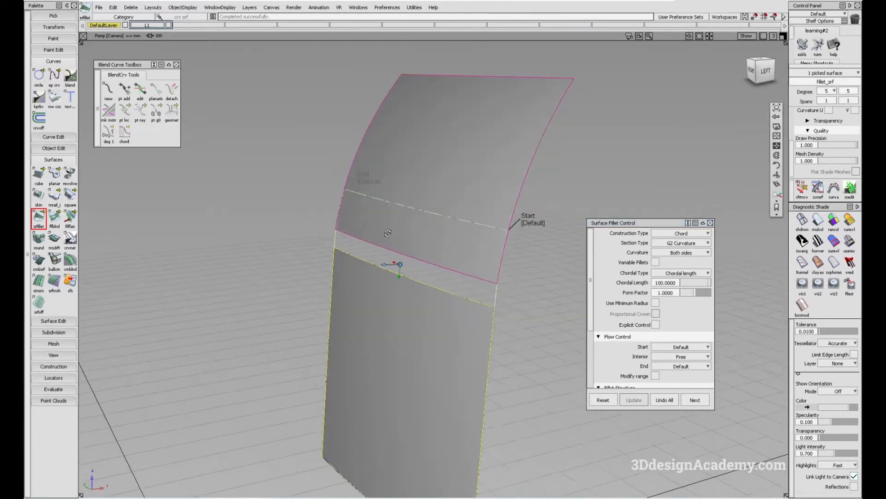
pyautogui.keyDown('alt'); pyautogui.keyDown('shift'); pyautogui.moveTo(407, 234); pyautogui.dragTo(378, 250); pyautogui.keyUp('shift'); pyautogui.keyUp('alt')
pyautogui.press('F6')
pyautogui.keyDown('alt'); pyautogui.keyDown('shift'); pyautogui.moveTo(419, 289); pyautogui.dragTo(461, 258, button='right'); pyautogui.keyUp('shift'); pyautogui.keyUp('alt')
pyautogui.keyDown('alt'); pyautogui.keyDown('shift'); pyautogui.moveTo(446, 430); pyautogui.dragTo(425, 369, button='middle'); pyautogui.keyUp('shift'); pyautogui.keyUp('alt')
pyautogui.click(424, 258)
pyautogui.keyDown('alt'); pyautogui.keyDown('shift'); pyautogui.moveTo(408, 264); pyautogui.dragTo(372, 206, button='middle'); pyautogui.keyUp('shift'); pyautogui.keyUp('alt')
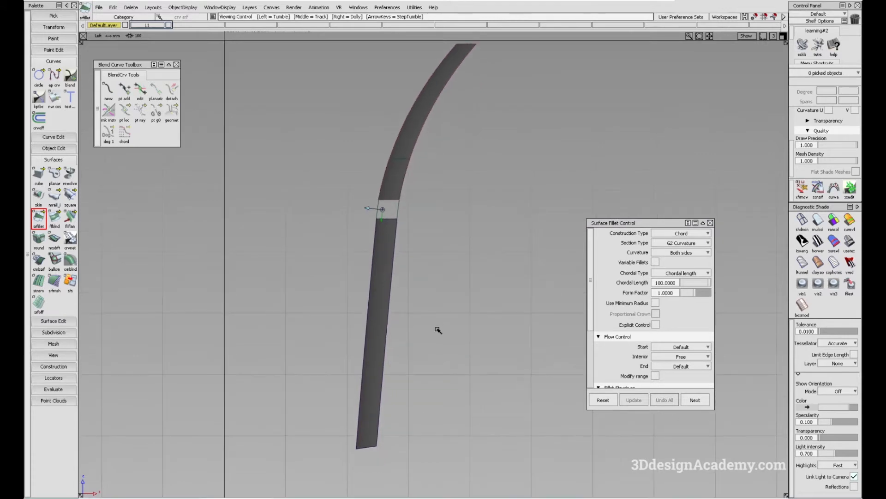
# Pick the fillet surface and examine its control vertices in the side and perspective views
pyautogui.keyDown('ctrl'); pyautogui.keyDown('shift'); pyautogui.moveTo(392, 214); pyautogui.dragTo(325, 138); pyautogui.keyUp('shift'); pyautogui.keyUp('ctrl')
pyautogui.click(398, 211)
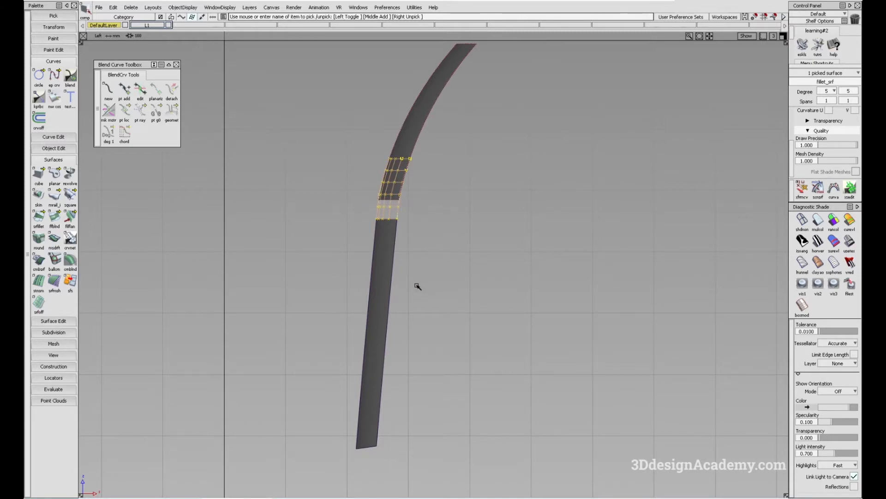
pyautogui.press('F8')
pyautogui.keyDown('alt'); pyautogui.keyDown('shift'); pyautogui.moveTo(366, 279); pyautogui.dragTo(459, 284); pyautogui.keyUp('shift'); pyautogui.keyUp('alt')
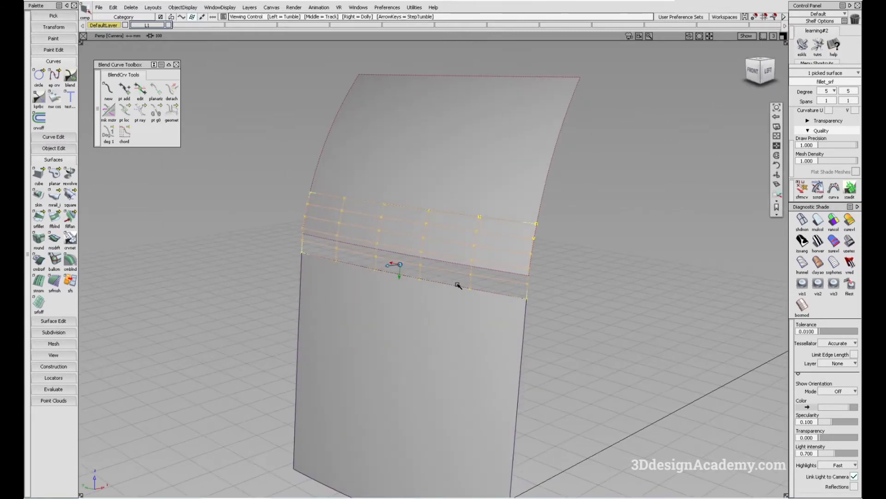
pyautogui.keyDown('ctrl'); pyautogui.keyDown('shift'); pyautogui.moveTo(479, 347); pyautogui.dragTo(467, 273); pyautogui.keyUp('shift'); pyautogui.keyUp('ctrl')
pyautogui.hotkey('ctrl', 'q')
pyautogui.click(466, 273)
# Undo the surface fillet and close its settings
pyautogui.click(666, 401)
pyautogui.keyDown('alt'); pyautogui.keyDown('shift'); pyautogui.moveTo(346, 279); pyautogui.dragTo(352, 283); pyautogui.keyUp('shift'); pyautogui.keyUp('alt')
pyautogui.keyDown('ctrl'); pyautogui.keyDown('shift'); pyautogui.moveTo(389, 356); pyautogui.dragTo(385, 301); pyautogui.keyUp('shift'); pyautogui.keyUp('ctrl')
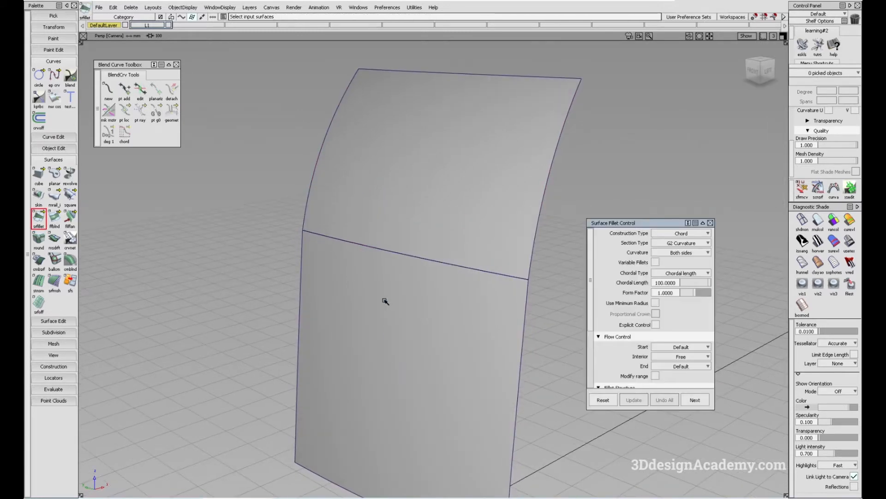
pyautogui.keyDown('alt'); pyautogui.keyDown('shift'); pyautogui.moveTo(371, 291); pyautogui.dragTo(372, 289); pyautogui.keyUp('shift'); pyautogui.keyUp('alt')
pyautogui.keyDown('alt'); pyautogui.keyDown('shift'); pyautogui.moveTo(443, 302); pyautogui.dragTo(443, 302, button='middle'); pyautogui.keyUp('shift'); pyautogui.keyUp('alt')
pyautogui.keyDown('ctrl'); pyautogui.keyDown('shift'); pyautogui.moveTo(373, 286); pyautogui.dragTo(369, 257); pyautogui.keyUp('shift'); pyautogui.keyUp('ctrl')
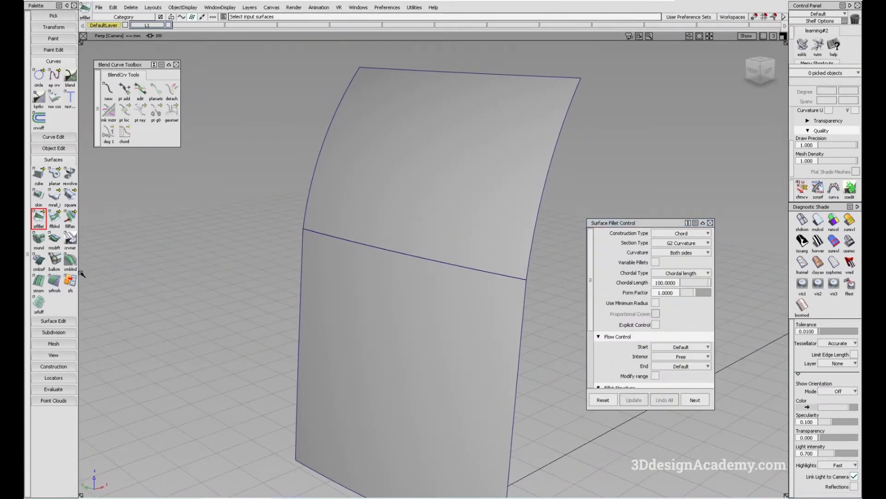
pyautogui.click(710, 222)
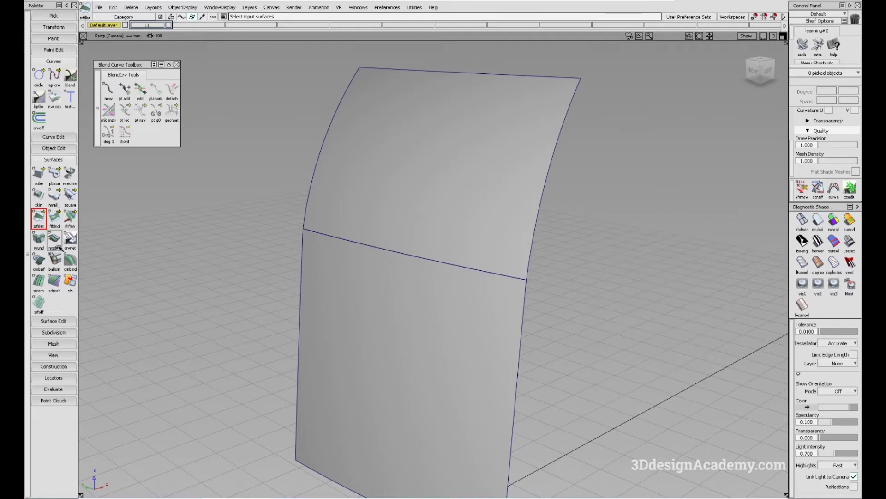
# Create a tubular offset with radius 50 along the edge shared by the two surfaces
pyautogui.moveTo(70, 216); pyautogui.dragTo(110, 217)
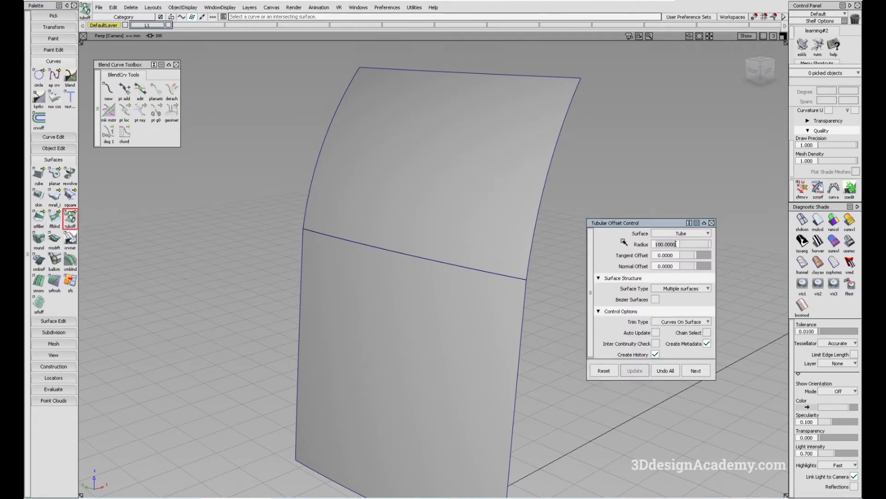
pyautogui.press('Return')
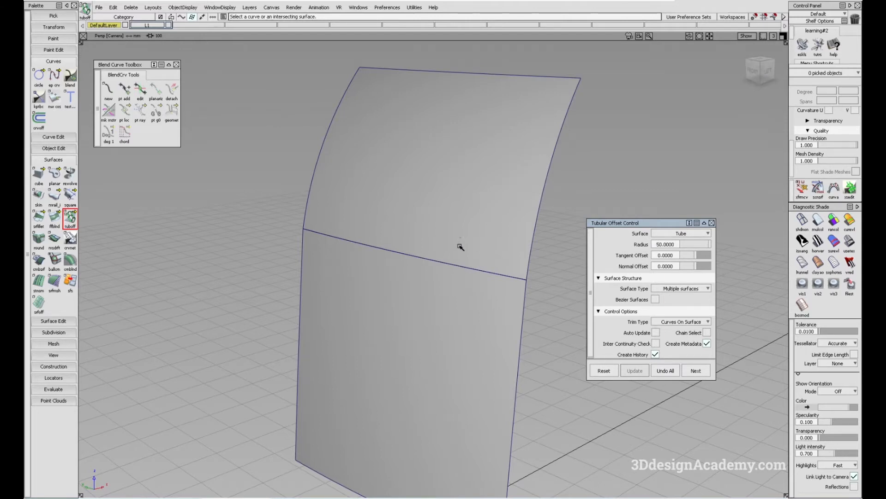
pyautogui.click(416, 253)
pyautogui.keyDown('alt'); pyautogui.keyDown('shift'); pyautogui.moveTo(347, 269); pyautogui.dragTo(356, 267); pyautogui.keyUp('shift'); pyautogui.keyUp('alt')
pyautogui.keyDown('alt'); pyautogui.keyDown('shift'); pyautogui.moveTo(417, 244); pyautogui.dragTo(406, 242); pyautogui.keyUp('shift'); pyautogui.keyUp('alt')
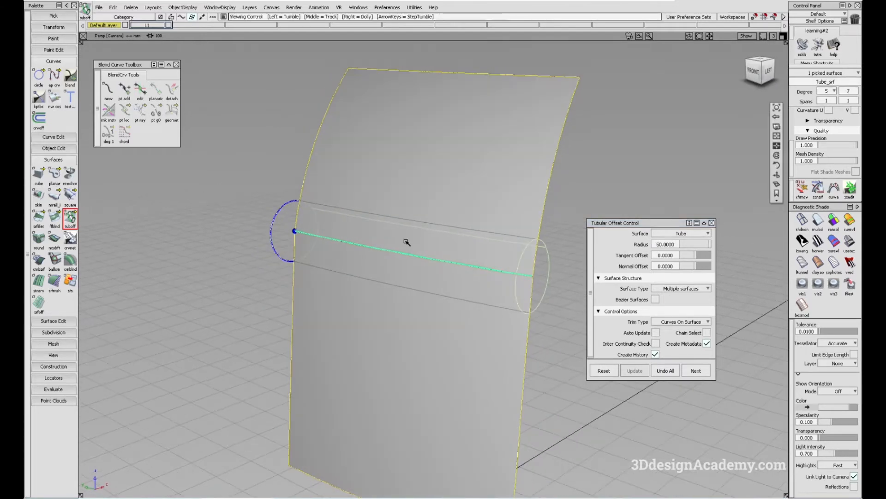
# Delete the tube surface, keeping only its curves on the two surfaces
pyautogui.keyDown('alt'); pyautogui.keyDown('shift'); pyautogui.moveTo(339, 210); pyautogui.dragTo(347, 221); pyautogui.keyUp('shift'); pyautogui.keyUp('alt')
pyautogui.press('Delete')
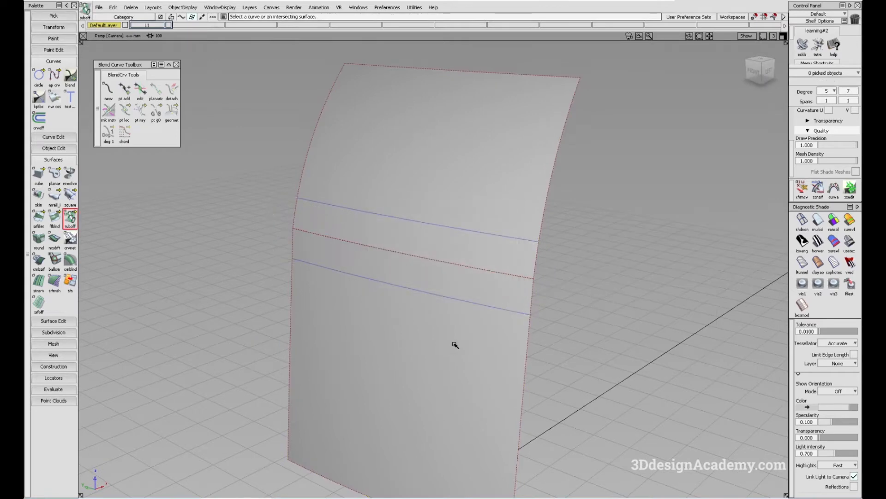
pyautogui.keyDown('alt'); pyautogui.keyDown('shift'); pyautogui.moveTo(419, 311); pyautogui.dragTo(341, 285, button='middle'); pyautogui.keyUp('shift'); pyautogui.keyUp('alt')
pyautogui.keyDown('ctrl'); pyautogui.keyDown('shift'); pyautogui.moveTo(320, 307); pyautogui.dragTo(43, 293); pyautogui.keyUp('shift'); pyautogui.keyUp('ctrl')
# Trim the lower and upper surfaces at their curves on surface, removing the strips next to the shared edge
pyautogui.click(54, 320)
pyautogui.click(54, 336)
pyautogui.moveTo(304, 319)
pyautogui.keyDown('alt'); pyautogui.keyDown('shift'); pyautogui.mouseDown()
pyautogui.moveTo(324, 314)
pyautogui.moveTo(295, 318)
pyautogui.mouseUp(); pyautogui.keyUp('shift'); pyautogui.keyUp('alt')
pyautogui.click(284, 307)
pyautogui.press('space')
pyautogui.click(355, 164)
pyautogui.press('space')
pyautogui.keyDown('alt'); pyautogui.keyDown('shift'); pyautogui.moveTo(342, 287); pyautogui.dragTo(351, 310); pyautogui.keyUp('shift'); pyautogui.keyUp('alt')
pyautogui.click(109, 90)
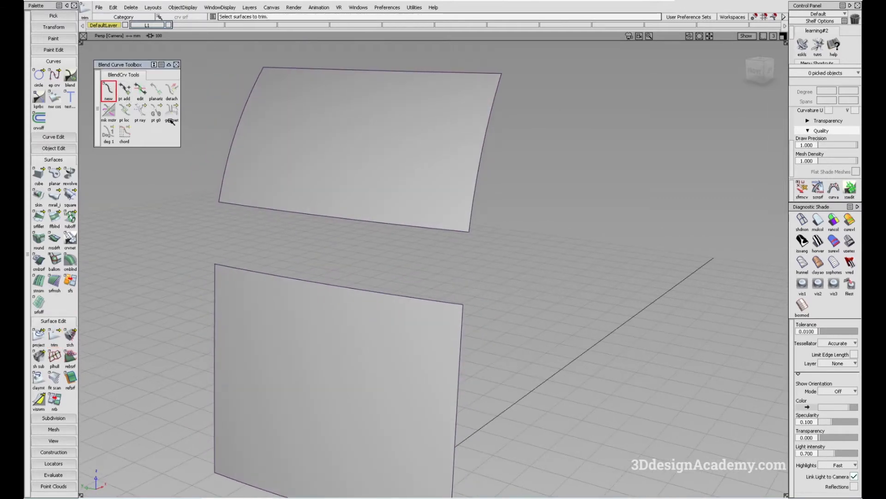
pyautogui.click(218, 202)
pyautogui.hotkey('ctrl', 'z')
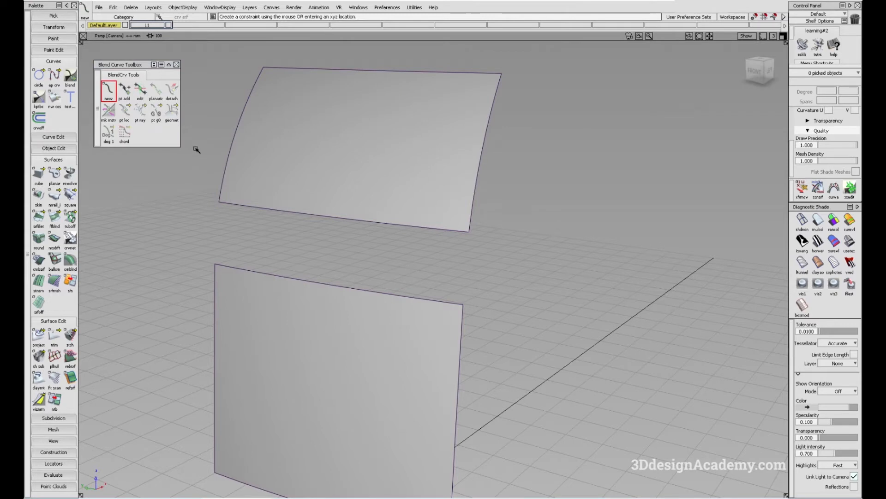
# Create a blend curve across the gap between the left corners of the upper and lower surfaces
pyautogui.click(110, 89)
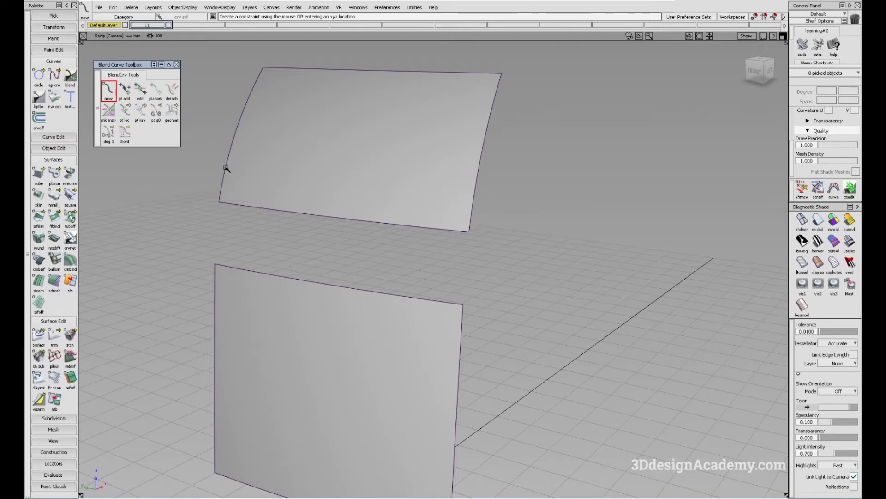
pyautogui.click(217, 202)
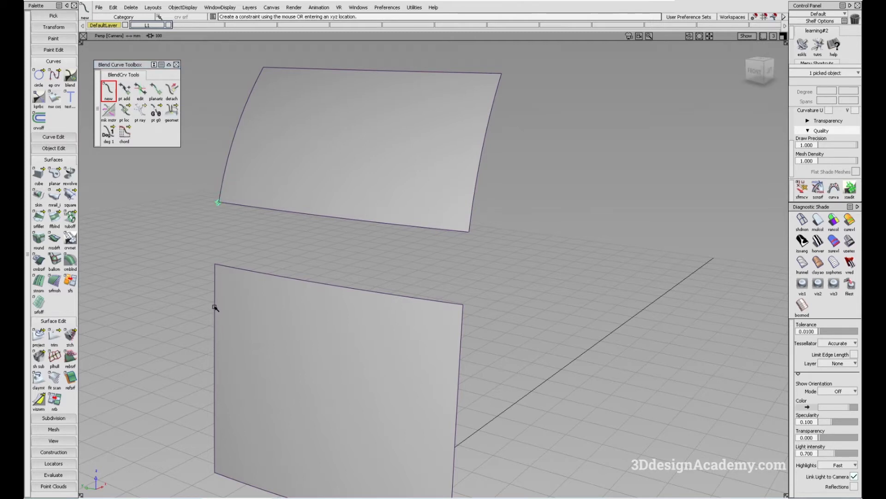
pyautogui.moveTo(215, 308); pyautogui.dragTo(226, 275)
# Create a blend curve across the gap between the right corners of the upper and lower surfaces
pyautogui.click(478, 209)
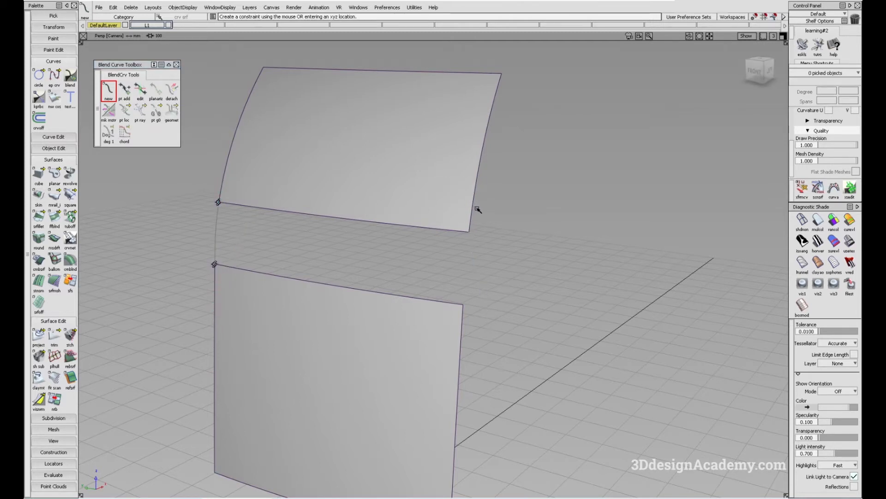
pyautogui.click(470, 231)
pyautogui.moveTo(466, 337); pyautogui.dragTo(440, 287)
pyautogui.keyDown('alt'); pyautogui.keyDown('shift'); pyautogui.moveTo(383, 273); pyautogui.dragTo(380, 263); pyautogui.keyUp('shift'); pyautogui.keyUp('alt')
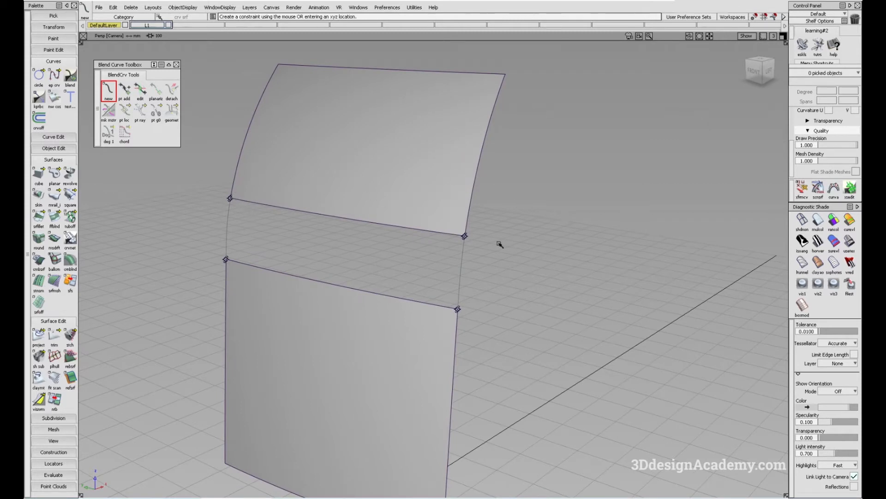
# Try another blend curve with curve snapping between the right corners of the two surfaces
pyautogui.keyDown('ctrl'); pyautogui.keyDown('alt'); pyautogui.moveTo(407, 230); pyautogui.dragTo(485, 258); pyautogui.keyUp('alt'); pyautogui.keyUp('ctrl')
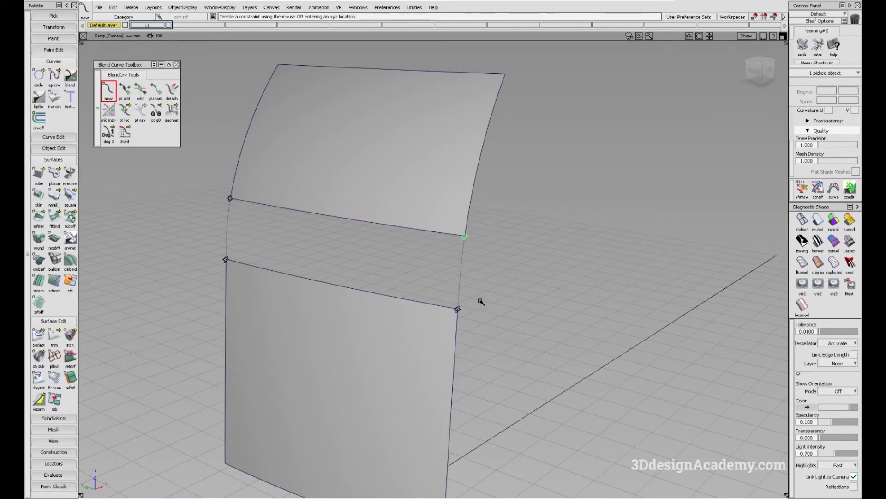
pyautogui.keyDown('ctrl'); pyautogui.keyDown('alt'); pyautogui.moveTo(413, 298); pyautogui.dragTo(667, 334); pyautogui.keyUp('alt'); pyautogui.keyUp('ctrl')
pyautogui.keyDown('alt'); pyautogui.keyDown('shift'); pyautogui.moveTo(573, 324); pyautogui.dragTo(536, 336); pyautogui.keyUp('shift'); pyautogui.keyUp('alt')
pyautogui.keyDown('alt'); pyautogui.keyDown('shift'); pyautogui.click(471, 237); pyautogui.keyUp('shift'); pyautogui.keyUp('alt')
pyautogui.keyDown('alt'); pyautogui.keyDown('shift'); pyautogui.moveTo(501, 237); pyautogui.dragTo(531, 237, button='right'); pyautogui.keyUp('shift'); pyautogui.keyUp('alt')
pyautogui.keyDown('alt'); pyautogui.keyDown('shift'); pyautogui.moveTo(503, 237); pyautogui.dragTo(515, 281); pyautogui.keyUp('shift'); pyautogui.keyUp('alt')
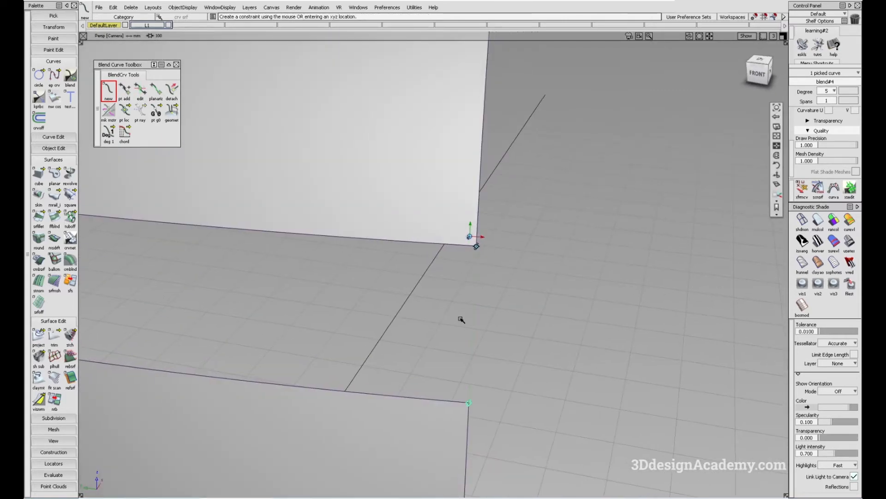
pyautogui.keyDown('alt'); pyautogui.keyDown('shift'); pyautogui.moveTo(461, 320); pyautogui.dragTo(462, 338); pyautogui.keyUp('shift'); pyautogui.keyUp('alt')
# Try a blend curve between the facing trimmed edges, slightly inside the right corners
pyautogui.click(442, 350)
pyautogui.click(445, 241)
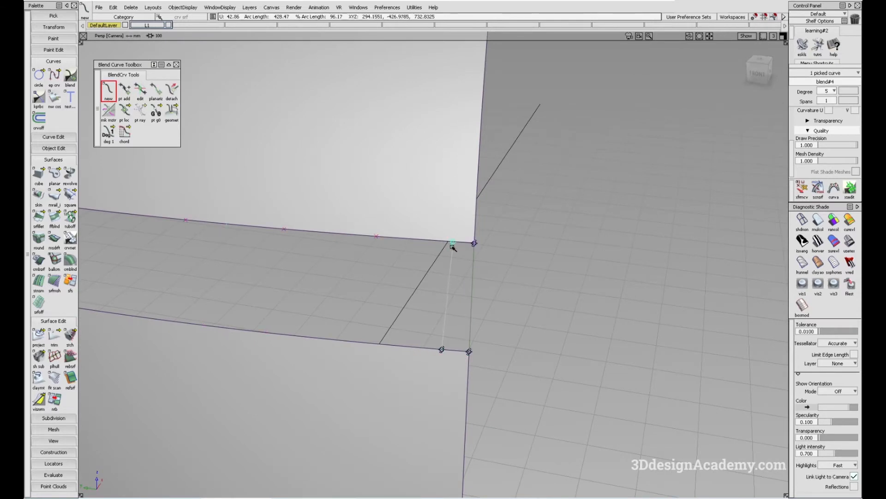
pyautogui.keyDown('alt'); pyautogui.keyDown('shift'); pyautogui.moveTo(450, 242); pyautogui.dragTo(481, 229, button='right'); pyautogui.keyUp('shift'); pyautogui.keyUp('alt')
pyautogui.keyDown('alt'); pyautogui.keyDown('shift'); pyautogui.moveTo(482, 229); pyautogui.dragTo(556, 218); pyautogui.keyUp('shift'); pyautogui.keyUp('alt')
pyautogui.keyDown('alt'); pyautogui.keyDown('shift'); pyautogui.moveTo(556, 218); pyautogui.dragTo(365, 233, button='right'); pyautogui.keyUp('shift'); pyautogui.keyUp('alt')
# Undo the extra blend curve points, leaving only the two corner blend curves
pyautogui.hotkey('ctrl', 'z')
pyautogui.hotkey('ctrl', 'z')
pyautogui.keyDown('alt'); pyautogui.keyDown('shift'); pyautogui.moveTo(364, 233); pyautogui.dragTo(362, 269); pyautogui.keyUp('shift'); pyautogui.keyUp('alt')
pyautogui.hotkey('ctrl', 'z')
pyautogui.click(364, 194)
pyautogui.keyDown('alt'); pyautogui.keyDown('shift'); pyautogui.moveTo(365, 196); pyautogui.dragTo(383, 201, button='right'); pyautogui.keyUp('shift'); pyautogui.keyUp('alt')
pyautogui.keyDown('alt'); pyautogui.keyDown('shift'); pyautogui.moveTo(383, 201); pyautogui.dragTo(419, 261); pyautogui.keyUp('shift'); pyautogui.keyUp('alt')
pyautogui.keyDown('alt'); pyautogui.keyDown('shift'); pyautogui.moveTo(419, 261); pyautogui.dragTo(351, 285, button='middle'); pyautogui.keyUp('shift'); pyautogui.keyUp('alt')
pyautogui.hotkey('ctrl', 'z')
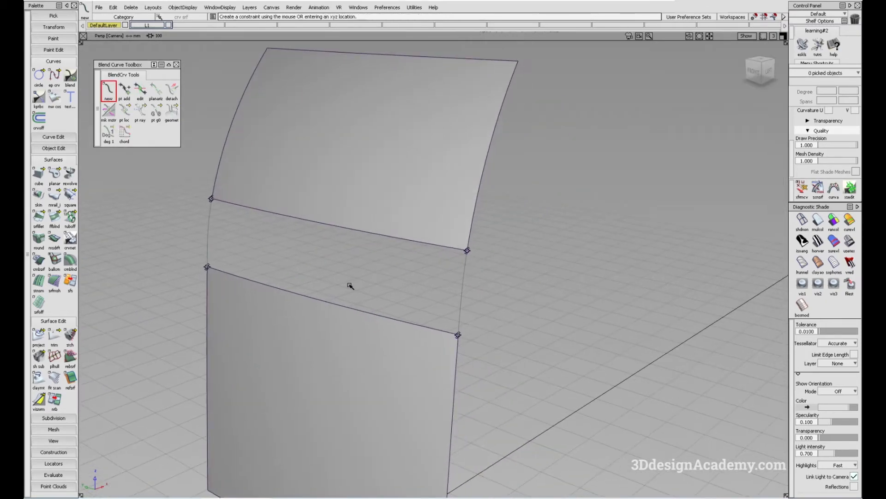
# Select the right blend curve's upper end point for editing and examine its tangent manipulator
pyautogui.click(140, 90)
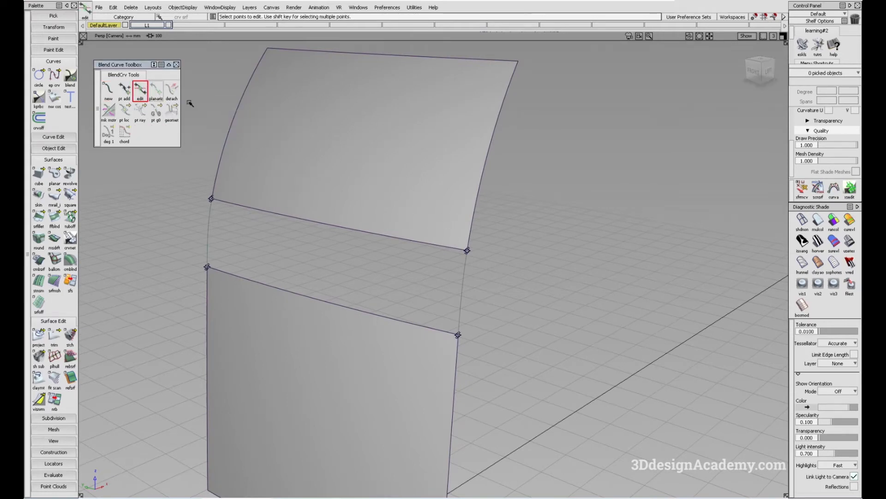
pyautogui.click(467, 251)
pyautogui.keyDown('alt'); pyautogui.keyDown('shift'); pyautogui.moveTo(471, 231); pyautogui.dragTo(424, 260); pyautogui.keyUp('shift'); pyautogui.keyUp('alt')
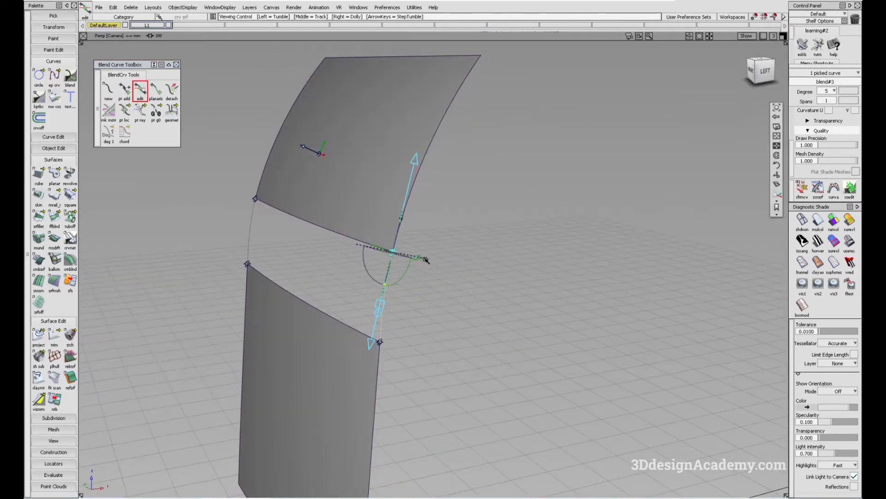
pyautogui.moveTo(392, 252)
pyautogui.keyDown('alt'); pyautogui.keyDown('shift'); pyautogui.mouseDown(button='right')
pyautogui.moveTo(421, 245)
pyautogui.moveTo(401, 237)
pyautogui.mouseUp(button='right'); pyautogui.keyUp('shift'); pyautogui.keyUp('alt')
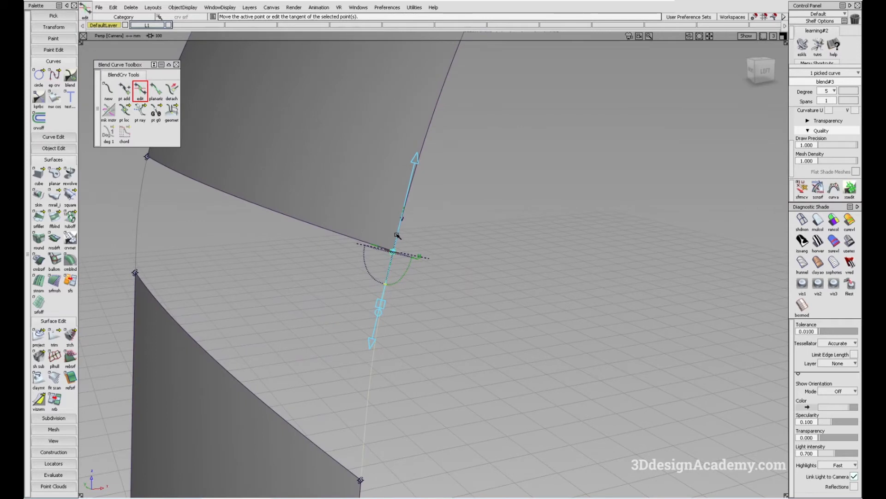
pyautogui.click(402, 218)
pyautogui.keyDown('alt'); pyautogui.keyDown('shift'); pyautogui.moveTo(385, 279); pyautogui.dragTo(356, 326); pyautogui.keyUp('shift'); pyautogui.keyUp('alt')
# Switch the tangent direction at the right blend curve's lower end to run along the lower surface's trimmed edge
pyautogui.click(368, 352)
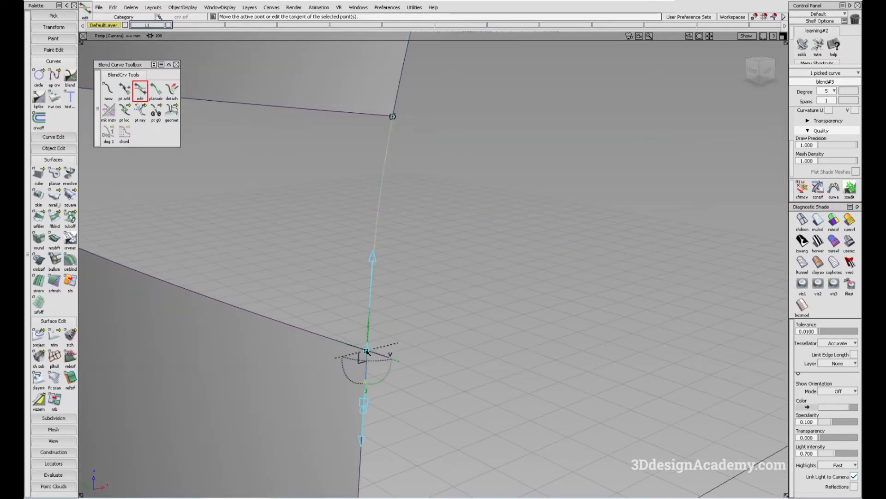
pyautogui.keyDown('alt'); pyautogui.keyDown('shift'); pyautogui.moveTo(371, 331); pyautogui.dragTo(370, 388); pyautogui.keyUp('shift'); pyautogui.keyUp('alt')
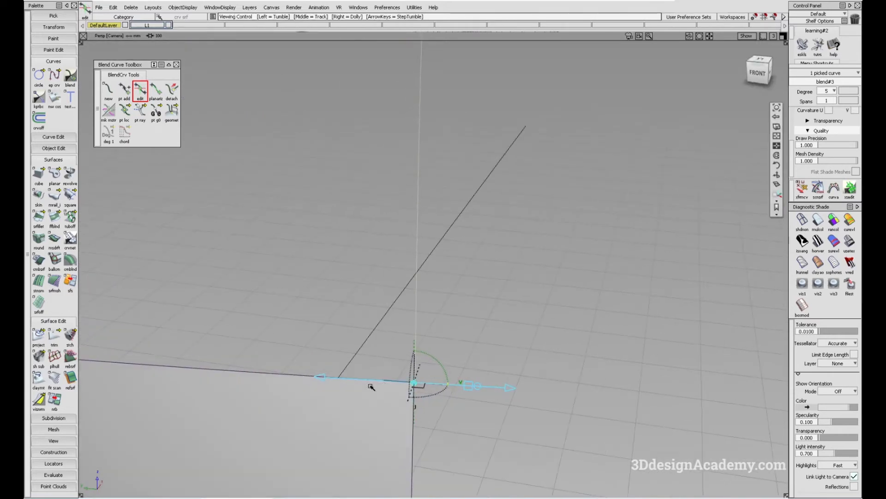
pyautogui.keyDown('alt'); pyautogui.keyDown('shift'); pyautogui.moveTo(424, 387); pyautogui.dragTo(193, 344); pyautogui.keyUp('shift'); pyautogui.keyUp('alt')
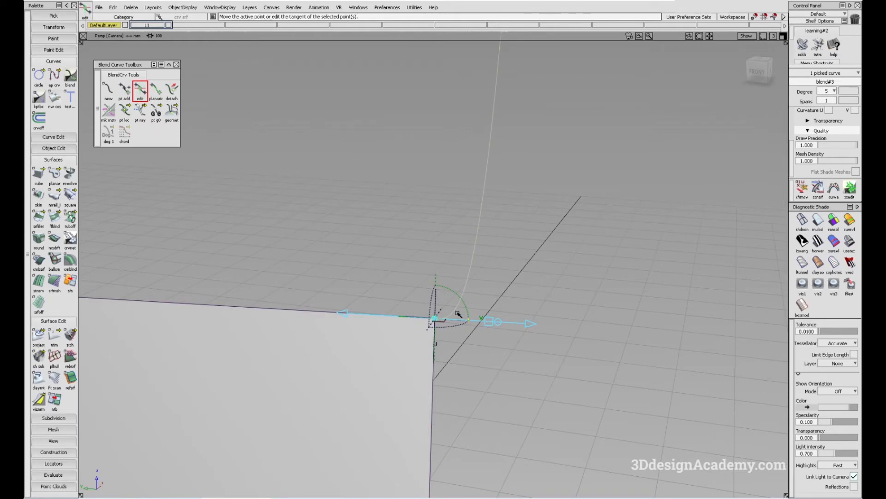
# Switch the tangent direction at the right blend curve's upper end to run along the upper surface's trimmed edge
pyautogui.keyDown('alt'); pyautogui.keyDown('shift'); pyautogui.moveTo(443, 320); pyautogui.dragTo(458, 252); pyautogui.keyUp('shift'); pyautogui.keyUp('alt')
pyautogui.click(455, 251)
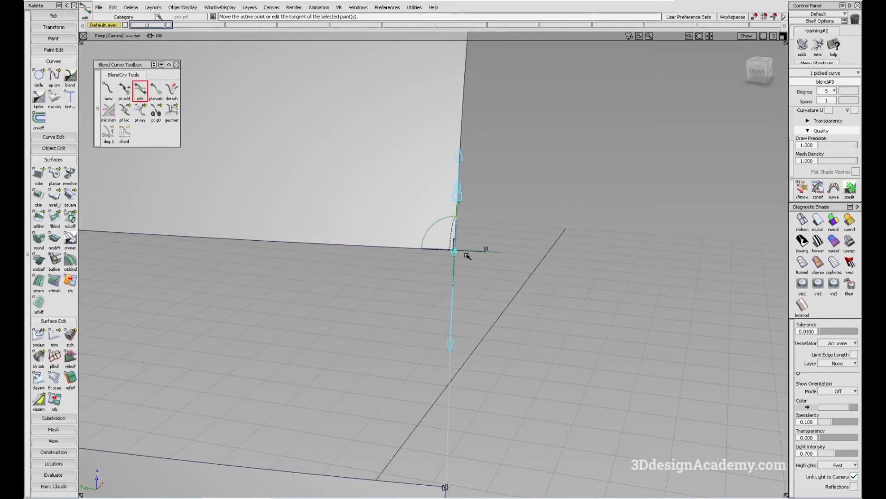
pyautogui.keyDown('alt'); pyautogui.keyDown('shift'); pyautogui.moveTo(475, 253); pyautogui.dragTo(359, 388); pyautogui.keyUp('shift'); pyautogui.keyUp('alt')
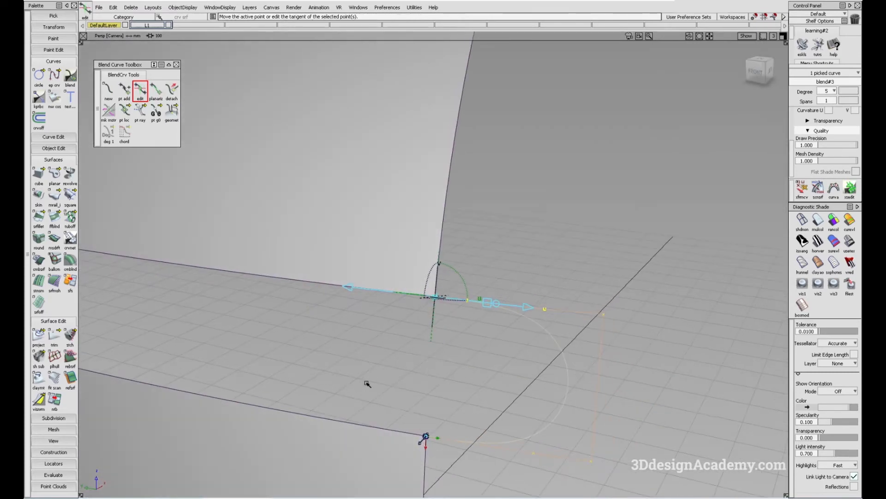
pyautogui.keyDown('alt'); pyautogui.keyDown('shift'); pyautogui.moveTo(437, 329); pyautogui.dragTo(430, 404); pyautogui.keyUp('shift'); pyautogui.keyUp('alt')
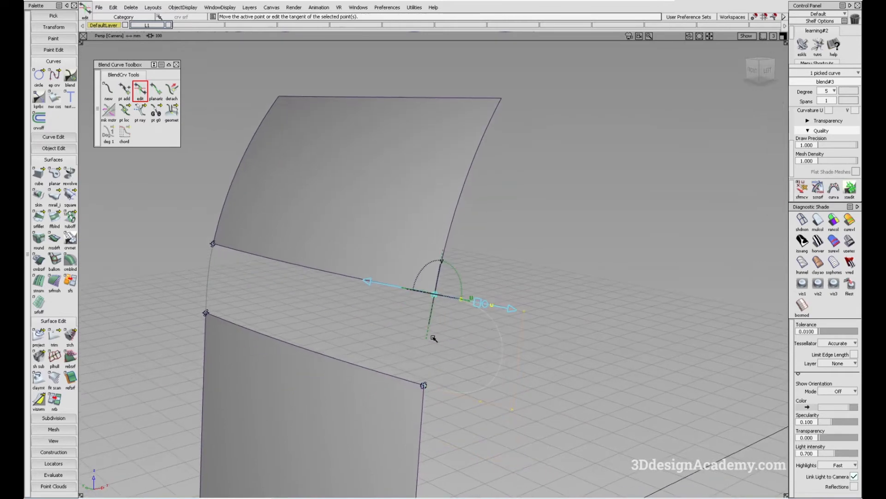
# Set the tangent directions at both ends of the right blend curve to follow the surfaces' side edges again
pyautogui.click(424, 385)
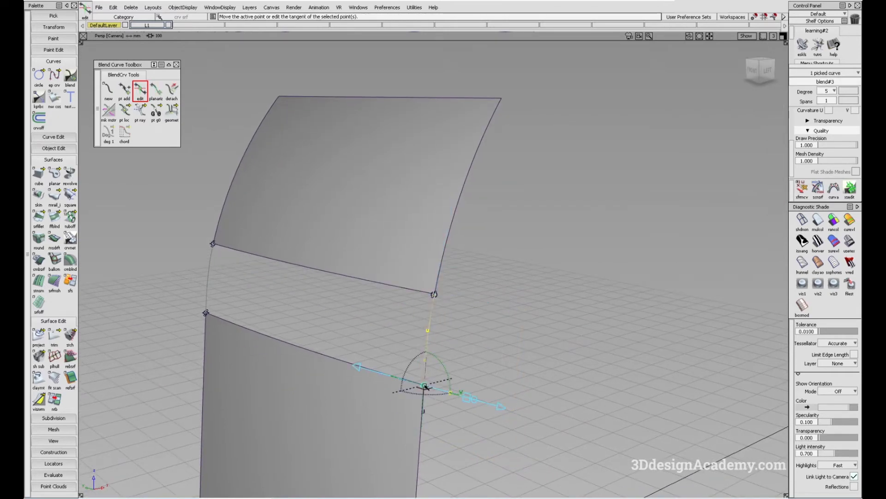
pyautogui.click(425, 365)
pyautogui.keyDown('alt'); pyautogui.keyDown('shift'); pyautogui.moveTo(282, 362); pyautogui.dragTo(239, 352); pyautogui.keyUp('shift'); pyautogui.keyUp('alt')
# Check the tangent directions at the left blend curve's upper and lower end points, then deselect the curve
pyautogui.click(235, 322)
pyautogui.keyDown('alt'); pyautogui.keyDown('shift'); pyautogui.moveTo(238, 323); pyautogui.dragTo(284, 341, button='middle'); pyautogui.keyUp('shift'); pyautogui.keyUp('alt')
pyautogui.click(232, 255)
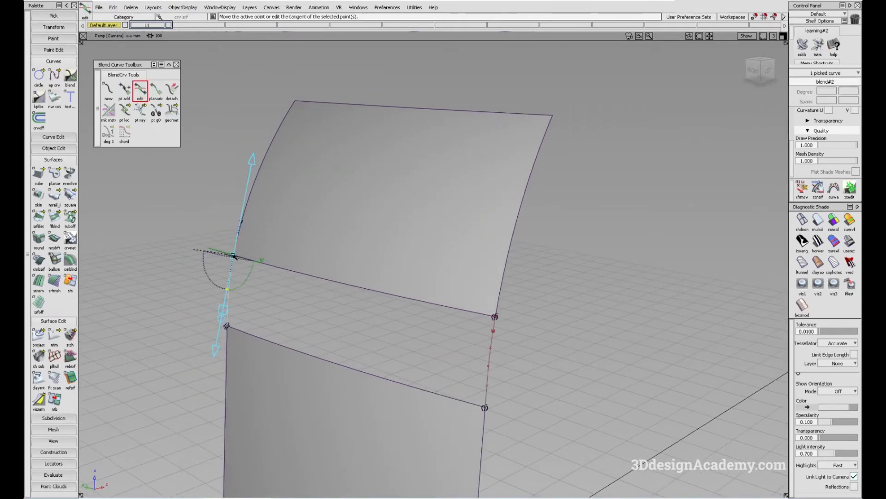
pyautogui.click(234, 326)
pyautogui.click(227, 326)
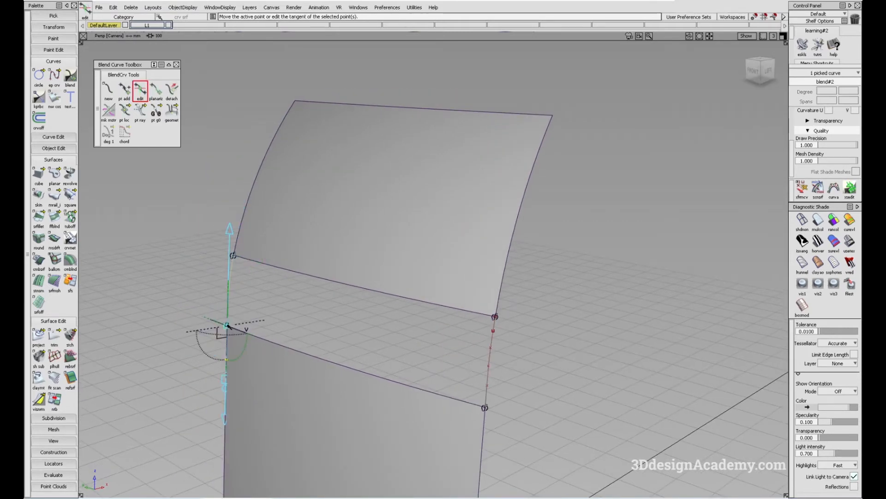
pyautogui.click(107, 315)
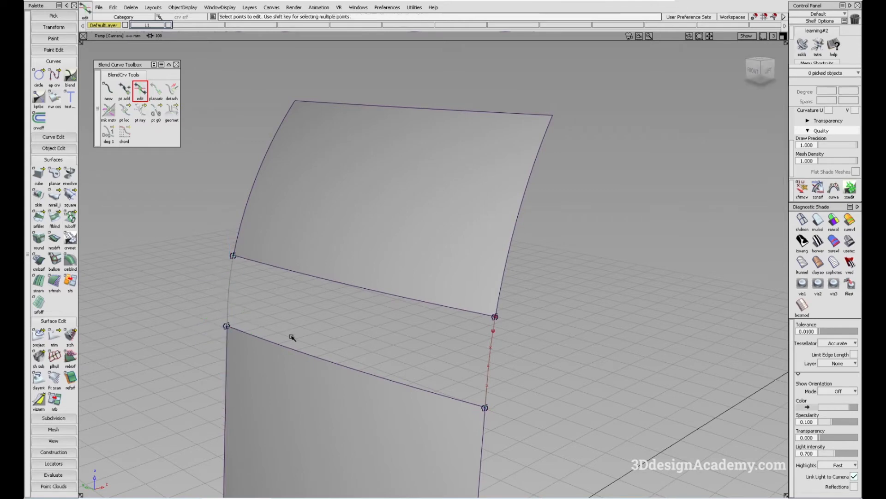
# Start a Square surface and set the continuity of boundaries 1 and 3 to G2 Curvature
pyautogui.keyDown('alt'); pyautogui.keyDown('shift'); pyautogui.moveTo(107, 315); pyautogui.dragTo(93, 258); pyautogui.keyUp('shift'); pyautogui.keyUp('alt')
pyautogui.click(72, 193)
pyautogui.keyDown('alt'); pyautogui.keyDown('shift'); pyautogui.moveTo(387, 245); pyautogui.dragTo(430, 215, button='middle'); pyautogui.keyUp('shift'); pyautogui.keyUp('alt')
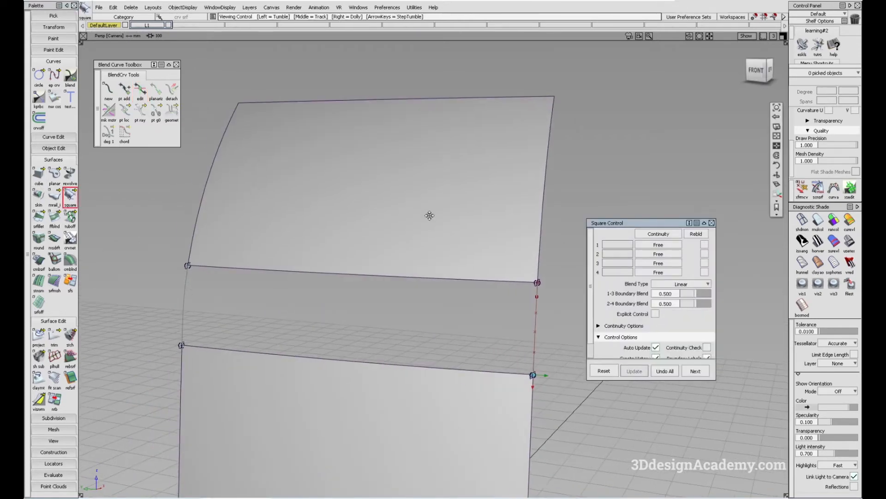
pyautogui.keyDown('alt'); pyautogui.keyDown('shift'); pyautogui.moveTo(429, 216); pyautogui.dragTo(392, 237); pyautogui.keyUp('shift'); pyautogui.keyUp('alt')
pyautogui.click(662, 245)
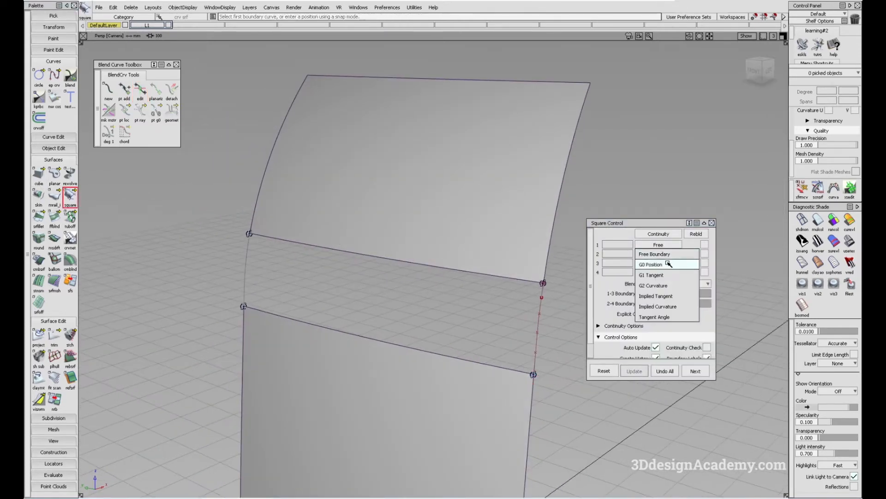
pyautogui.click(668, 285)
pyautogui.click(670, 263)
pyautogui.click(669, 303)
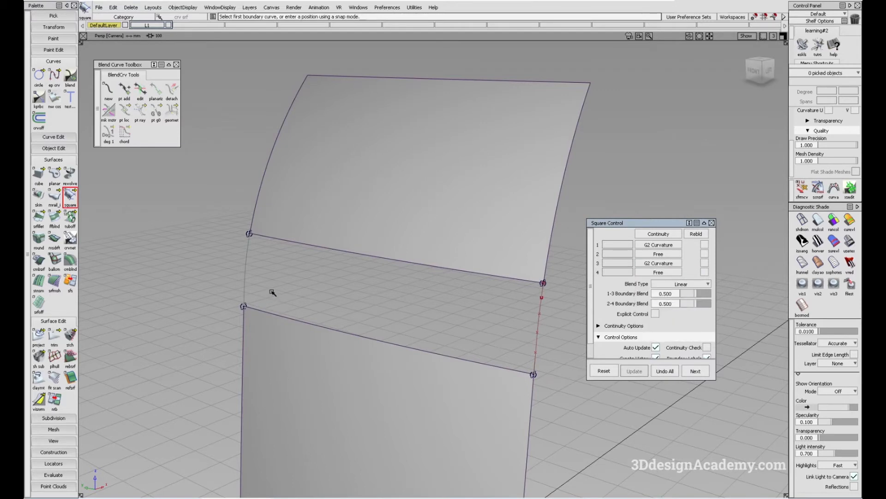
# Create the Square surface from the upper trimmed edge, left blend curve, lower trimmed edge and right blend curve, in that order
pyautogui.click(283, 238)
pyautogui.click(245, 267)
pyautogui.click(415, 346)
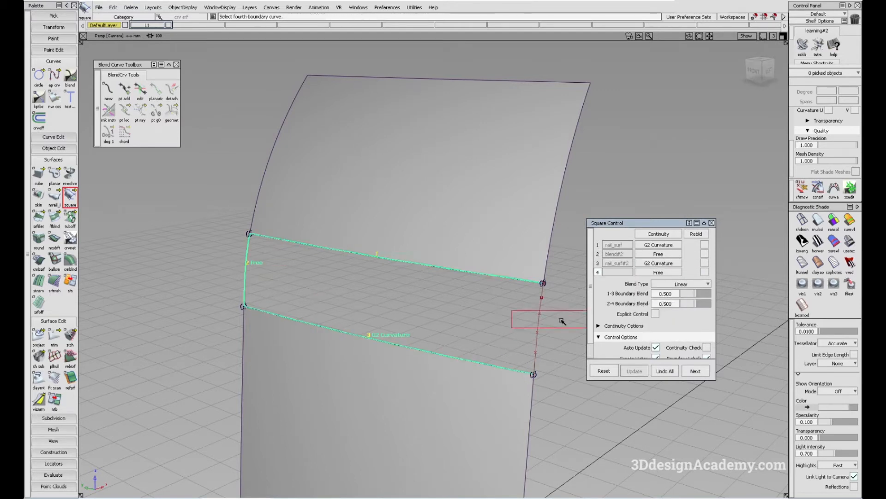
pyautogui.click(538, 323)
pyautogui.keyDown('alt'); pyautogui.keyDown('shift'); pyautogui.moveTo(500, 317); pyautogui.dragTo(468, 314); pyautogui.keyUp('shift'); pyautogui.keyUp('alt')
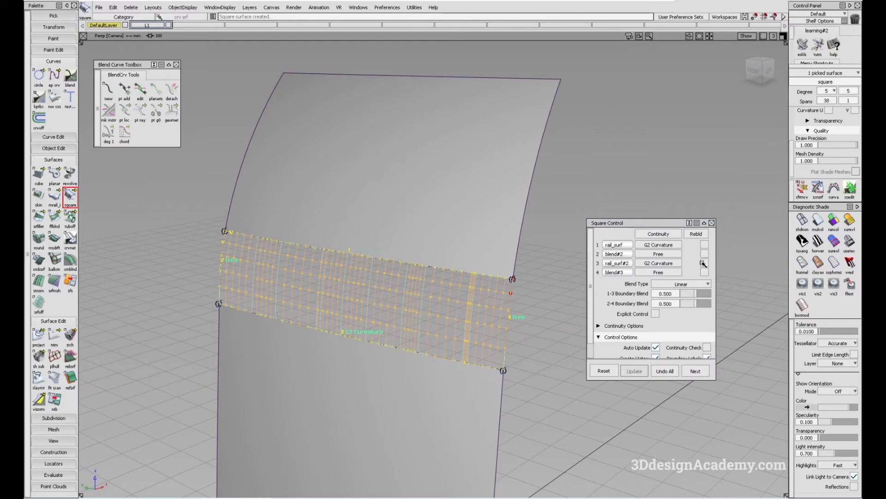
# Enable rebuild for boundaries 1 and 3 of the Square surface
pyautogui.click(703, 263)
pyautogui.click(704, 245)
pyautogui.keyDown('alt'); pyautogui.keyDown('shift'); pyautogui.moveTo(386, 293); pyautogui.dragTo(342, 269); pyautogui.keyUp('shift'); pyautogui.keyUp('alt')
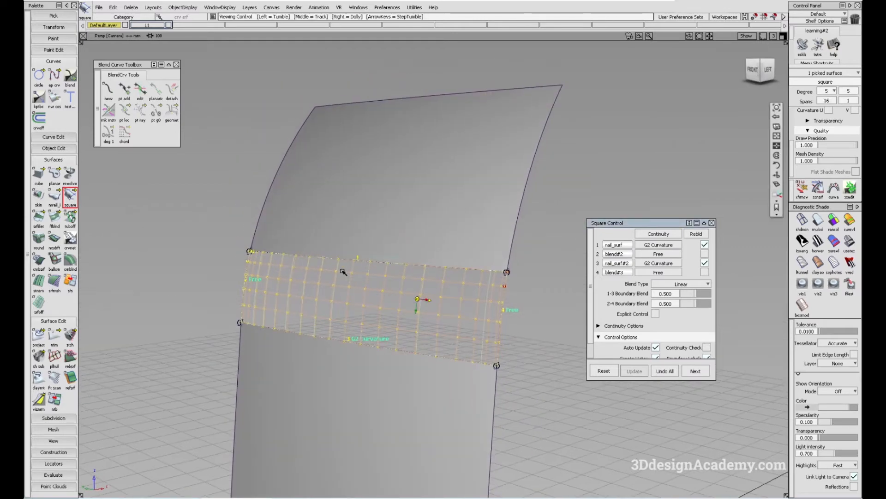
pyautogui.keyDown('alt'); pyautogui.keyDown('shift'); pyautogui.moveTo(448, 332); pyautogui.dragTo(489, 333); pyautogui.keyUp('shift'); pyautogui.keyUp('alt')
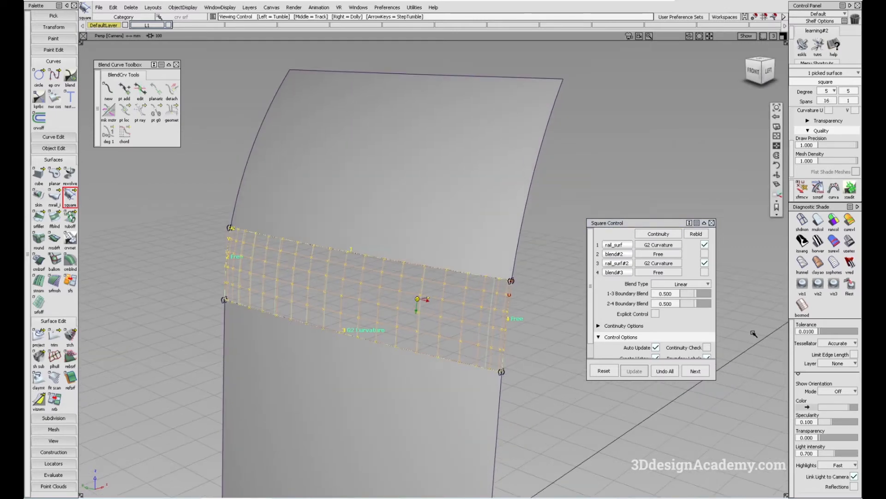
# Enable explicit control on the Square surface with degree 5 and 1 span in both U and V
pyautogui.click(656, 315)
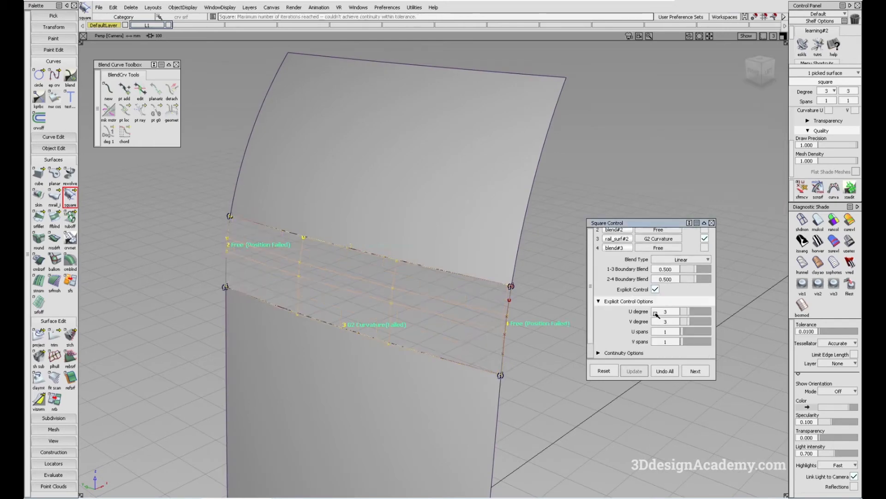
pyautogui.click(696, 321)
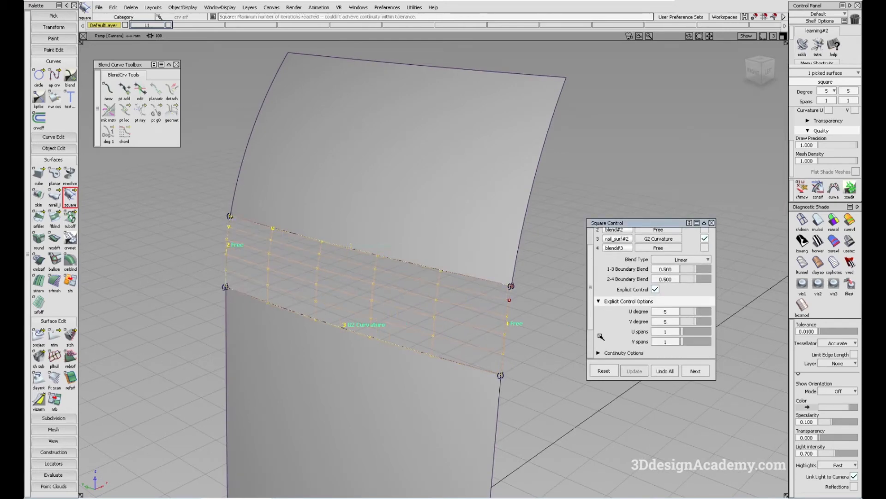
pyautogui.keyDown('alt'); pyautogui.keyDown('shift'); pyautogui.moveTo(472, 353); pyautogui.dragTo(532, 342); pyautogui.keyUp('shift'); pyautogui.keyUp('alt')
pyautogui.keyDown('alt'); pyautogui.keyDown('shift'); pyautogui.moveTo(373, 352); pyautogui.dragTo(525, 305); pyautogui.keyUp('shift'); pyautogui.keyUp('alt')
pyautogui.moveTo(437, 302)
pyautogui.keyDown('alt'); pyautogui.keyDown('shift'); pyautogui.mouseDown()
pyautogui.moveTo(196, 277)
pyautogui.moveTo(293, 314)
pyautogui.moveTo(415, 321)
pyautogui.moveTo(379, 343)
pyautogui.moveTo(445, 266)
pyautogui.mouseUp(); pyautogui.keyUp('shift'); pyautogui.keyUp('alt')
# Turn off the diagnostic shading so the surfaces show only as wireframe
pyautogui.click(828, 223)
pyautogui.click(823, 223)
pyautogui.click(805, 223)
pyautogui.moveTo(485, 265)
pyautogui.keyDown('alt'); pyautogui.keyDown('shift'); pyautogui.mouseDown()
pyautogui.moveTo(427, 271)
pyautogui.moveTo(396, 235)
pyautogui.mouseUp(); pyautogui.keyUp('shift'); pyautogui.keyUp('alt')
pyautogui.click(299, 251)
pyautogui.keyDown('alt'); pyautogui.keyDown('shift'); pyautogui.moveTo(375, 308); pyautogui.dragTo(347, 302); pyautogui.keyUp('shift'); pyautogui.keyUp('alt')
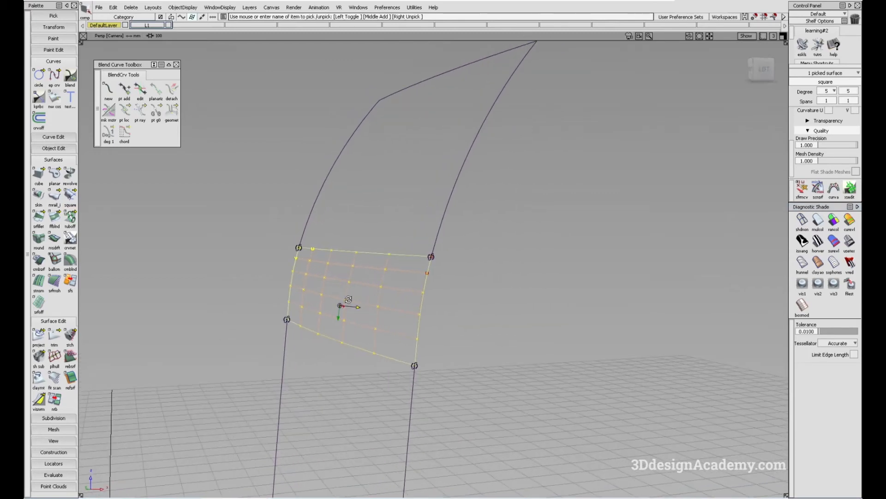
# Delete the Square surface between the two trimmed edges
pyautogui.keyDown('alt'); pyautogui.keyDown('shift'); pyautogui.moveTo(340, 306); pyautogui.dragTo(400, 310); pyautogui.keyUp('shift'); pyautogui.keyUp('alt')
pyautogui.click(390, 317)
pyautogui.click(385, 312)
pyautogui.keyDown('alt'); pyautogui.keyDown('shift'); pyautogui.moveTo(317, 307); pyautogui.dragTo(376, 288); pyautogui.keyUp('shift'); pyautogui.keyUp('alt')
pyautogui.press('Delete')
pyautogui.click(397, 276)
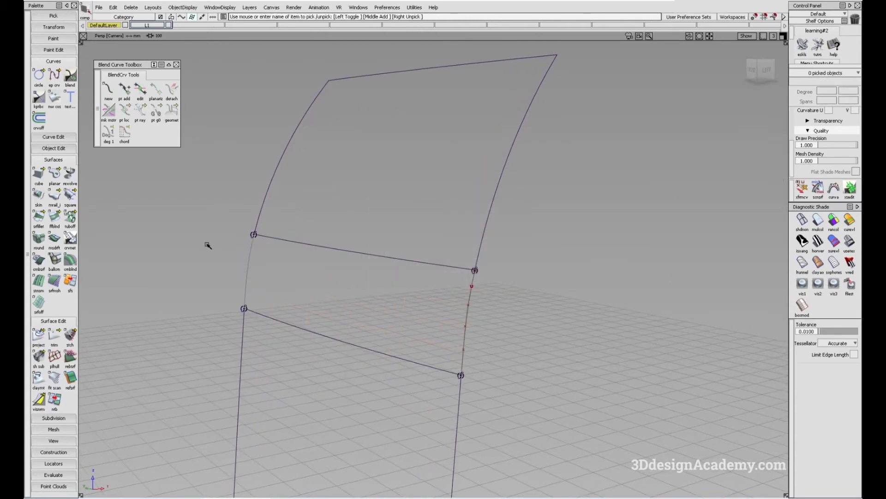
# Delete the left blend curve
pyautogui.keyDown('alt'); pyautogui.keyDown('shift'); pyautogui.moveTo(293, 293); pyautogui.dragTo(348, 298); pyautogui.keyUp('shift'); pyautogui.keyUp('alt')
pyautogui.press('Delete')
pyautogui.press('Return')
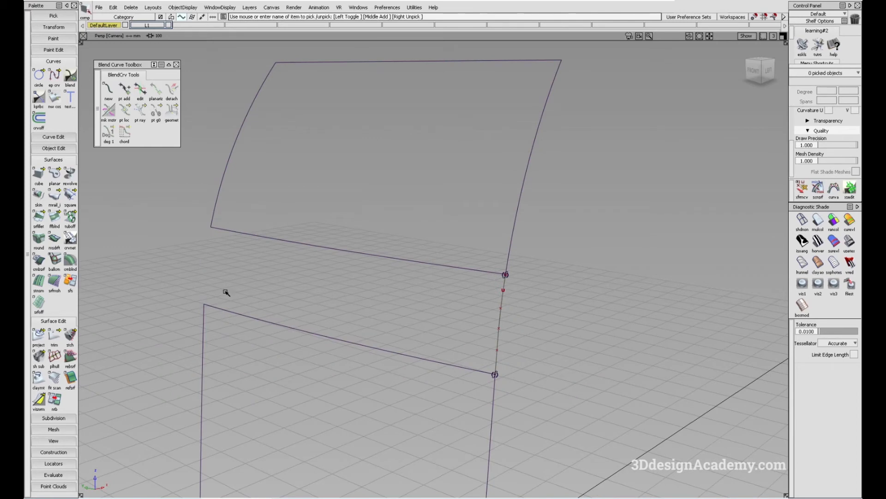
# Draw a degree 5 edit point curve between the facing left corners of the upper and lower surfaces
pyautogui.click(54, 75)
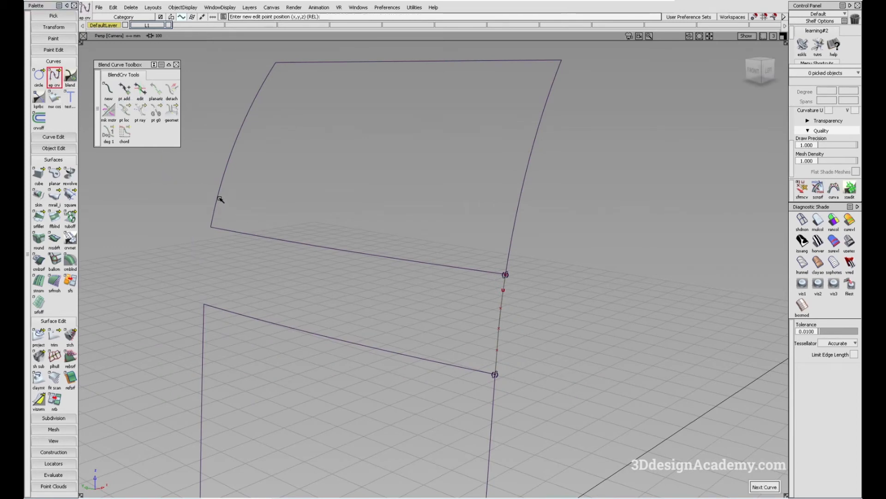
pyautogui.click(211, 227)
pyautogui.click(203, 305)
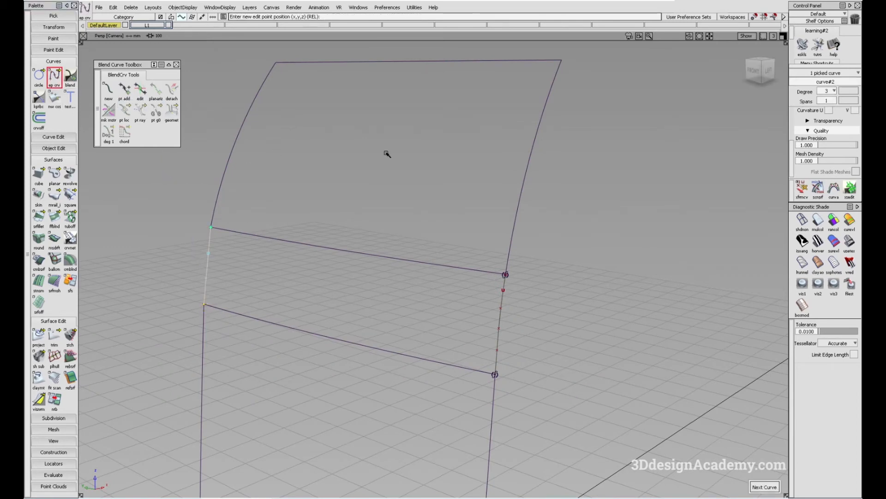
pyautogui.click(835, 91)
pyautogui.click(837, 164)
pyautogui.keyDown('ctrl'); pyautogui.keyDown('shift'); pyautogui.moveTo(199, 185); pyautogui.dragTo(191, 212); pyautogui.keyUp('shift'); pyautogui.keyUp('ctrl')
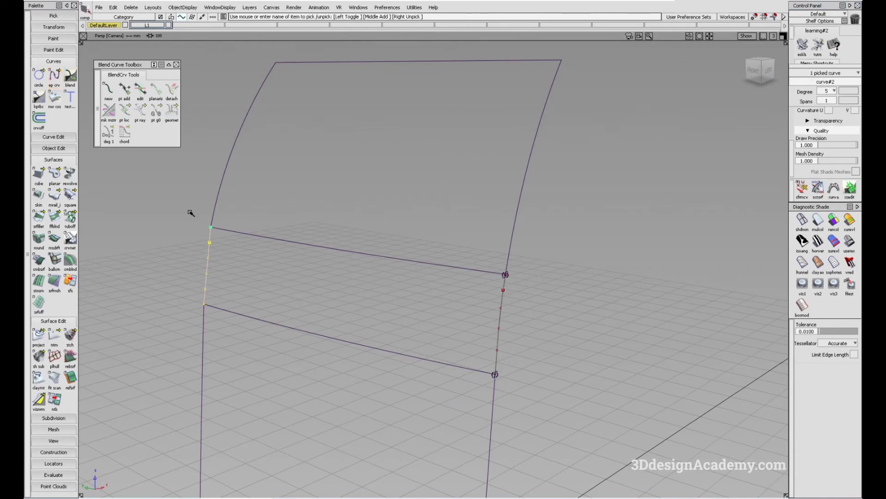
pyautogui.click(98, 223)
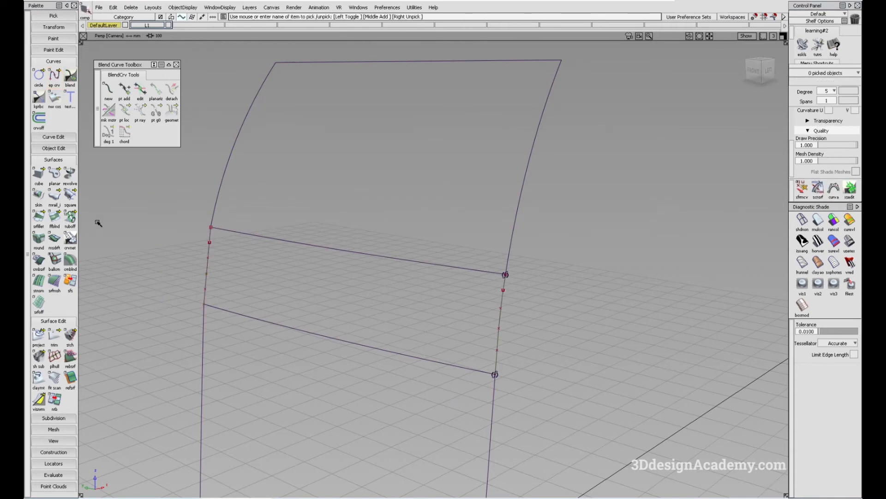
# Align the new curve's upper end to the upper surface's left side edge with G2 continuity
pyautogui.click(53, 148)
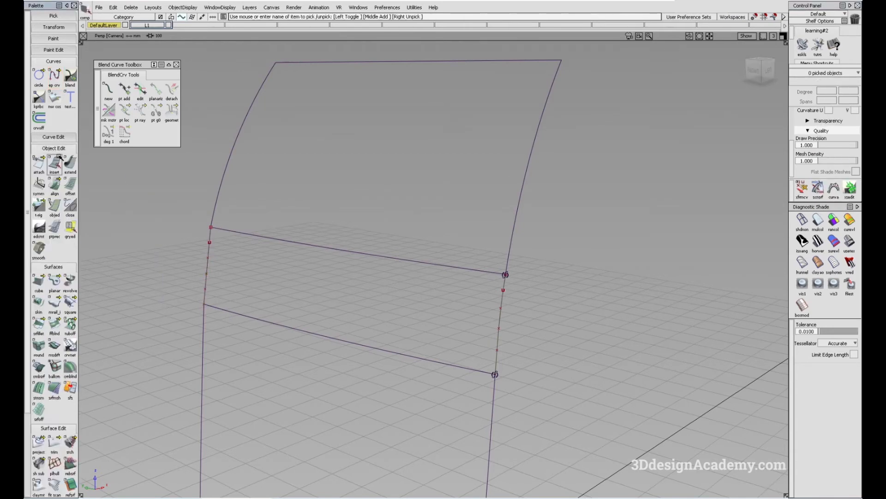
pyautogui.doubleClick(54, 184)
pyautogui.click(210, 233)
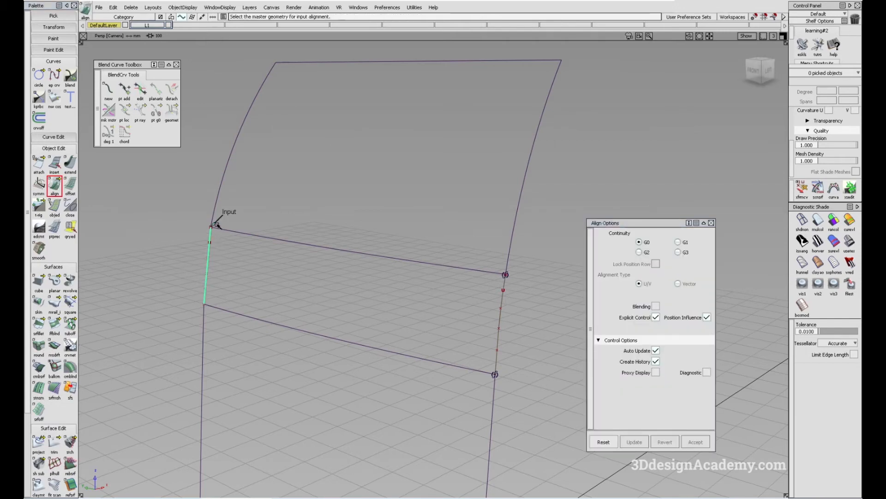
pyautogui.click(216, 210)
pyautogui.click(639, 252)
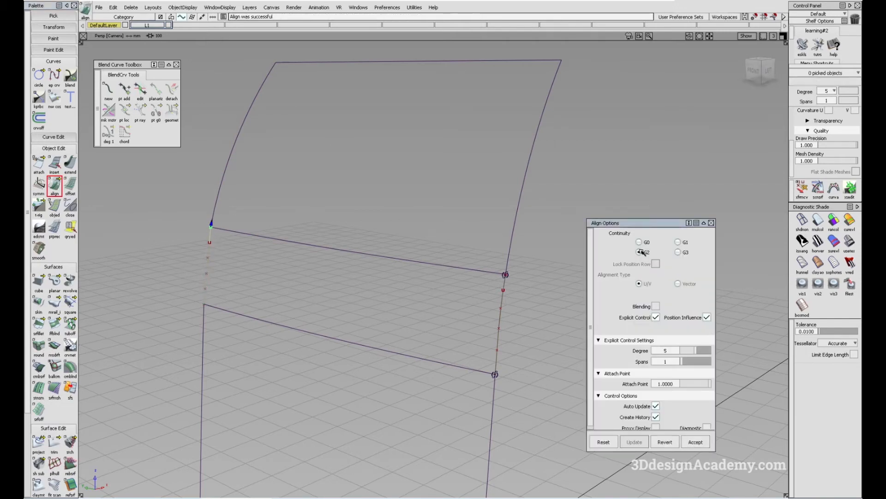
# Align the new curve's lower end to the lower surface's left side edge with G2 continuity
pyautogui.click(204, 300)
pyautogui.click(204, 300)
pyautogui.click(202, 315)
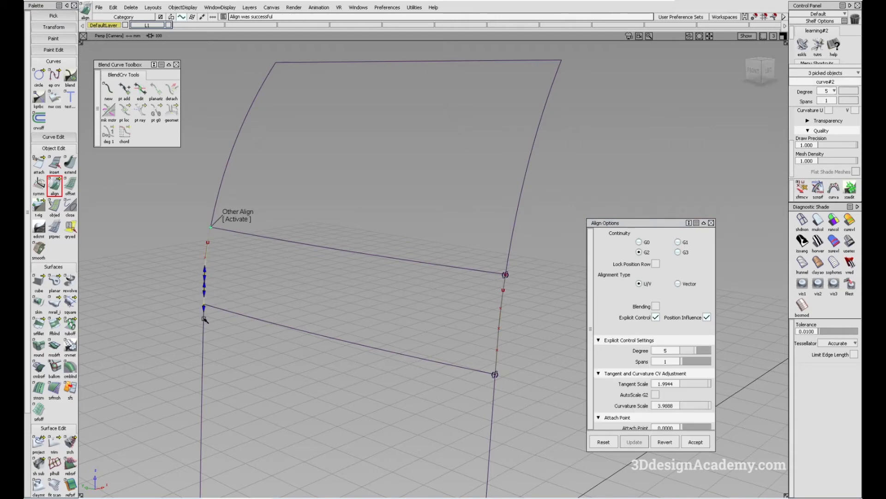
pyautogui.click(317, 399)
# Examine the aligned left curve and its CVs against the right blend curve from several angles
pyautogui.keyDown('alt'); pyautogui.keyDown('shift'); pyautogui.moveTo(316, 399); pyautogui.dragTo(376, 303); pyautogui.keyUp('shift'); pyautogui.keyUp('alt')
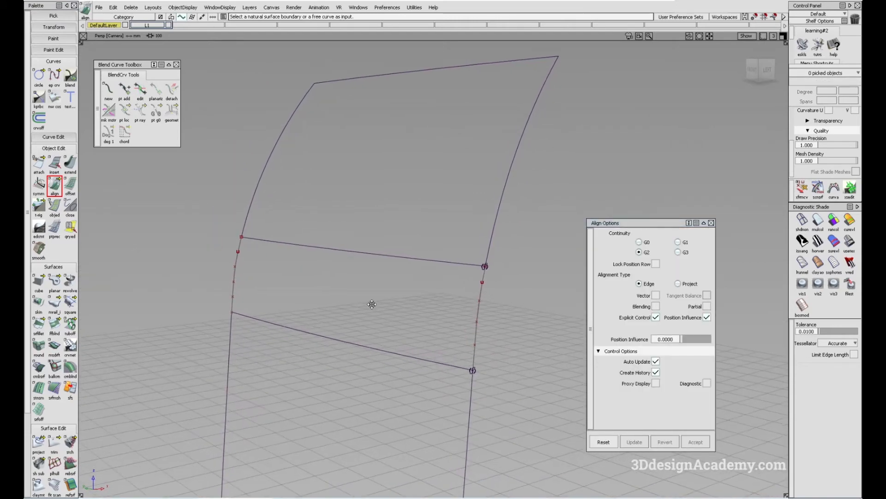
pyautogui.keyDown('alt'); pyautogui.keyDown('shift'); pyautogui.moveTo(236, 266); pyautogui.dragTo(455, 257); pyautogui.keyUp('shift'); pyautogui.keyUp('alt')
pyautogui.keyDown('alt'); pyautogui.keyDown('shift'); pyautogui.moveTo(456, 258); pyautogui.dragTo(507, 241, button='right'); pyautogui.keyUp('shift'); pyautogui.keyUp('alt')
pyautogui.keyDown('alt'); pyautogui.keyDown('shift'); pyautogui.moveTo(506, 241); pyautogui.dragTo(269, 283); pyautogui.keyUp('shift'); pyautogui.keyUp('alt')
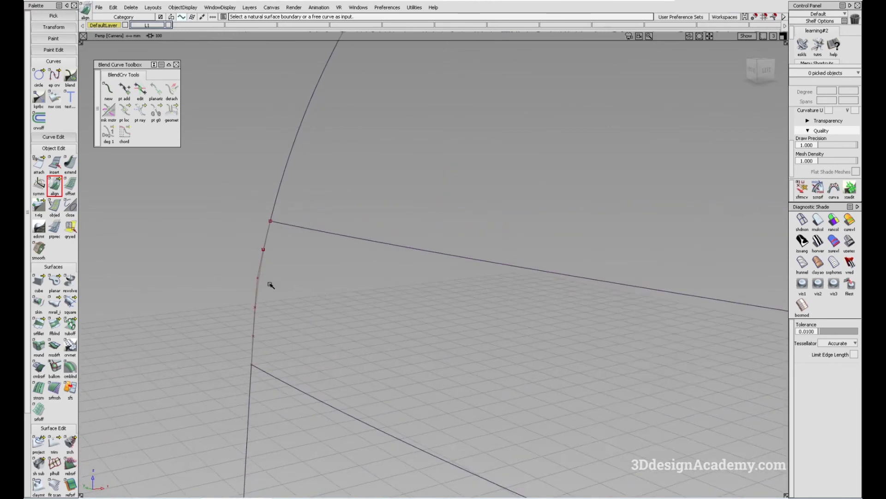
pyautogui.keyDown('alt'); pyautogui.keyDown('shift'); pyautogui.moveTo(368, 330); pyautogui.dragTo(315, 342, button='right'); pyautogui.keyUp('shift'); pyautogui.keyUp('alt')
pyautogui.keyDown('alt'); pyautogui.keyDown('shift'); pyautogui.moveTo(314, 342); pyautogui.dragTo(245, 279, button='middle'); pyautogui.keyUp('shift'); pyautogui.keyUp('alt')
pyautogui.moveTo(305, 359)
pyautogui.keyDown('alt'); pyautogui.keyDown('shift'); pyautogui.mouseDown()
pyautogui.moveTo(258, 349)
pyautogui.moveTo(291, 350)
pyautogui.mouseUp(); pyautogui.keyUp('shift'); pyautogui.keyUp('alt')
pyautogui.keyDown('alt'); pyautogui.keyDown('shift'); pyautogui.moveTo(350, 259); pyautogui.dragTo(354, 298, button='middle'); pyautogui.keyUp('shift'); pyautogui.keyUp('alt')
pyautogui.keyDown('alt'); pyautogui.keyDown('shift'); pyautogui.moveTo(333, 287); pyautogui.dragTo(294, 286); pyautogui.keyUp('shift'); pyautogui.keyUp('alt')
# Pick the upper surface, move it relative to the lower one to test the curves' history, and deselect it
pyautogui.keyDown('ctrl'); pyautogui.keyDown('shift'); pyautogui.moveTo(339, 222); pyautogui.dragTo(284, 275); pyautogui.keyUp('shift'); pyautogui.keyUp('ctrl')
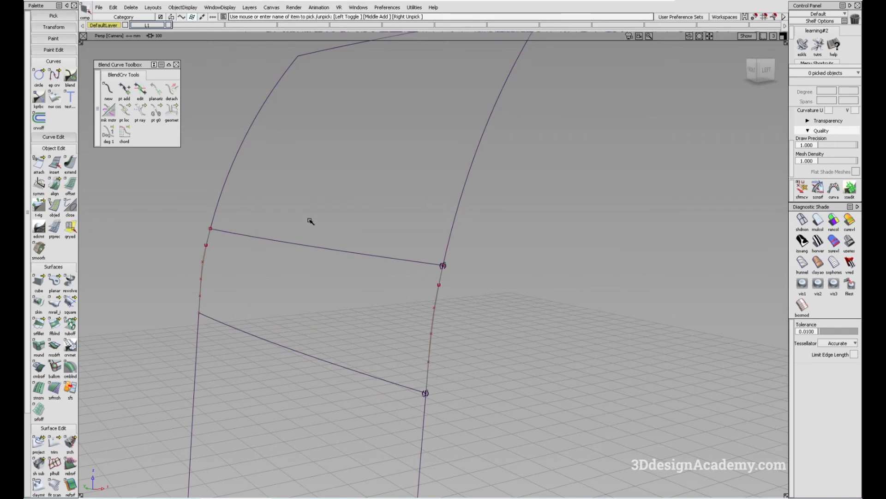
pyautogui.keyDown('ctrl'); pyautogui.keyDown('shift'); pyautogui.moveTo(366, 224); pyautogui.dragTo(321, 271); pyautogui.keyUp('shift'); pyautogui.keyUp('ctrl')
pyautogui.click(324, 250)
pyautogui.keyDown('ctrl'); pyautogui.keyDown('shift'); pyautogui.moveTo(338, 325); pyautogui.dragTo(344, 289, button='middle'); pyautogui.keyUp('shift'); pyautogui.keyUp('ctrl')
pyautogui.moveTo(344, 303); pyautogui.dragTo(345, 291, button='right')
pyautogui.keyDown('alt'); pyautogui.keyDown('shift'); pyautogui.moveTo(346, 291); pyautogui.dragTo(294, 288); pyautogui.keyUp('shift'); pyautogui.keyUp('alt')
pyautogui.moveTo(393, 293)
pyautogui.keyDown('ctrl'); pyautogui.keyDown('shift'); pyautogui.mouseDown()
pyautogui.moveTo(435, 316)
pyautogui.moveTo(402, 289)
pyautogui.mouseUp(); pyautogui.keyUp('shift'); pyautogui.keyUp('ctrl')
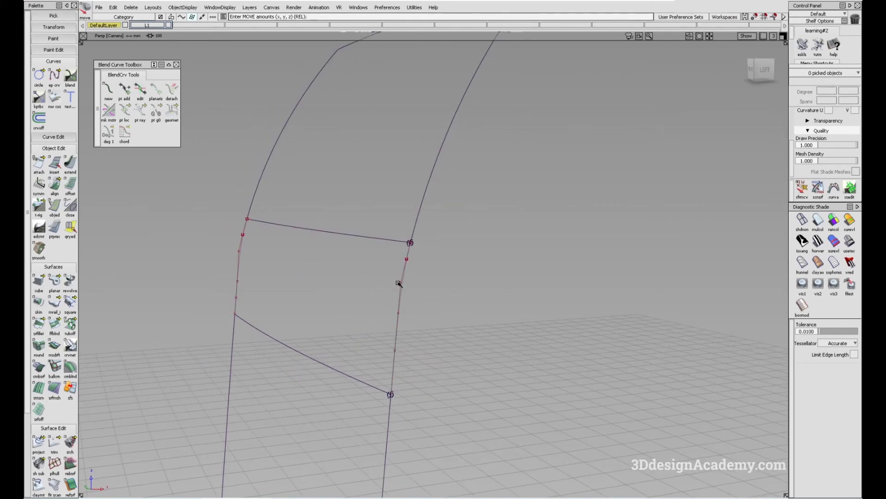
# Pick the upper surface again and try moving it further in two directions
pyautogui.keyDown('alt'); pyautogui.keyDown('shift'); pyautogui.moveTo(352, 303); pyautogui.dragTo(337, 263); pyautogui.keyUp('shift'); pyautogui.keyUp('alt')
pyautogui.click(337, 263)
pyautogui.moveTo(323, 336); pyautogui.dragTo(320, 289)
pyautogui.moveTo(321, 288); pyautogui.dragTo(299, 292, button='middle')
pyautogui.keyDown('alt'); pyautogui.keyDown('shift'); pyautogui.moveTo(299, 293); pyautogui.dragTo(362, 325); pyautogui.keyUp('shift'); pyautogui.keyUp('alt')
# Undo the last moves of the upper surface and compare the CV layout of the left and right corner curves
pyautogui.hotkey('ctrl', 'z')
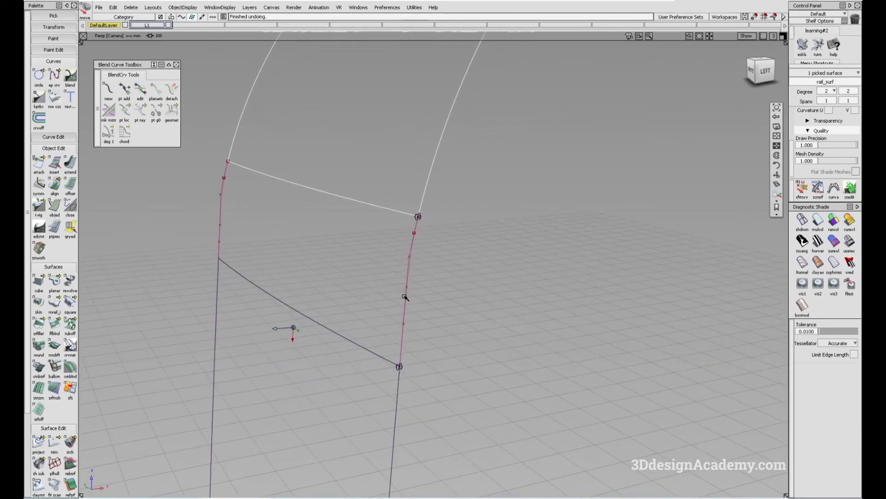
pyautogui.hotkey('ctrl', 'z')
pyautogui.keyDown('alt'); pyautogui.keyDown('shift'); pyautogui.moveTo(405, 298); pyautogui.dragTo(396, 330); pyautogui.keyUp('shift'); pyautogui.keyUp('alt')
pyautogui.hotkey('ctrl', 'shift', 'd')
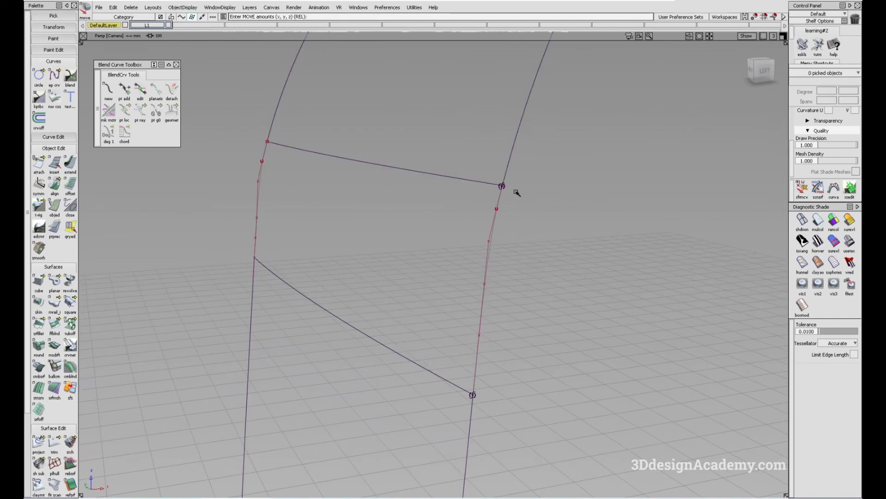
pyautogui.keyDown('alt'); pyautogui.keyDown('shift'); pyautogui.moveTo(399, 192); pyautogui.dragTo(248, 253); pyautogui.keyUp('shift'); pyautogui.keyUp('alt')
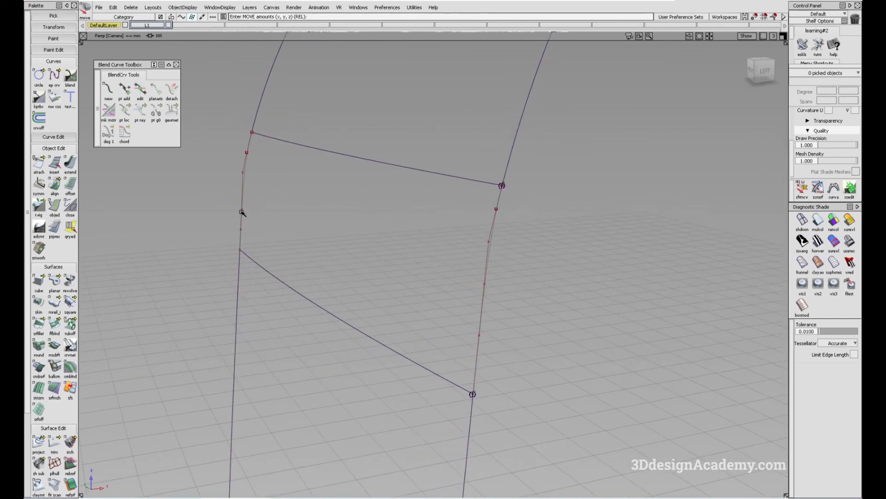
pyautogui.moveTo(245, 218)
pyautogui.keyDown('alt'); pyautogui.keyDown('shift'); pyautogui.mouseDown()
pyautogui.moveTo(259, 194)
pyautogui.moveTo(253, 221)
pyautogui.mouseUp(); pyautogui.keyUp('shift'); pyautogui.keyUp('alt')
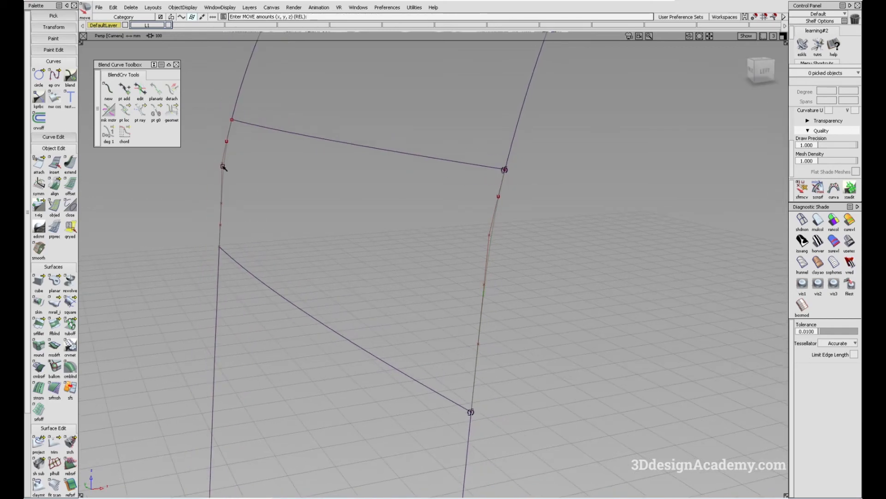
# Pick the upper surface, move it relative to the lower one again, and deselect it to check both corner curves
pyautogui.keyDown('alt'); pyautogui.keyDown('shift'); pyautogui.moveTo(222, 188); pyautogui.dragTo(505, 266); pyautogui.keyUp('shift'); pyautogui.keyUp('alt')
pyautogui.keyDown('alt'); pyautogui.keyDown('shift'); pyautogui.moveTo(474, 240); pyautogui.dragTo(465, 283); pyautogui.keyUp('shift'); pyautogui.keyUp('alt')
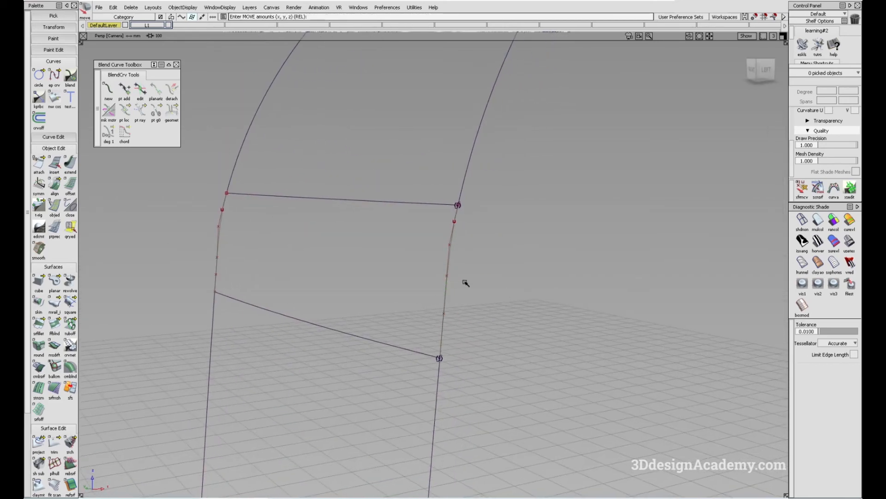
pyautogui.click(386, 223)
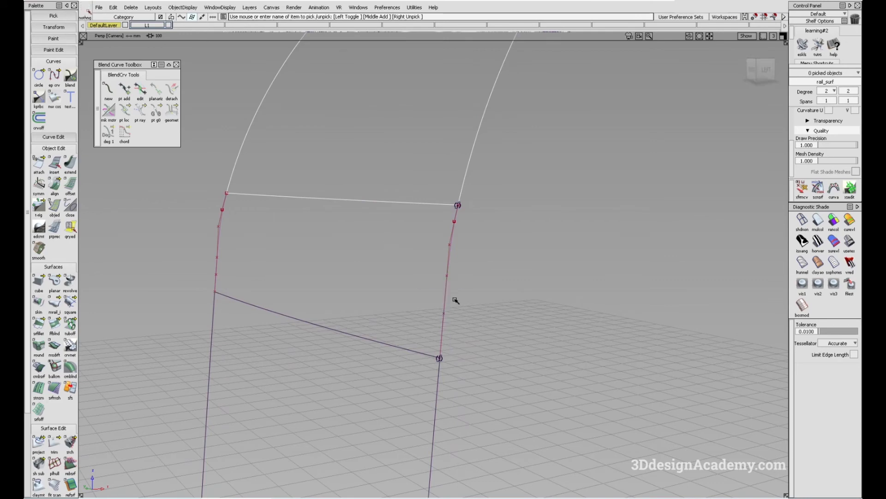
pyautogui.keyDown('alt'); pyautogui.keyDown('shift'); pyautogui.moveTo(461, 234); pyautogui.dragTo(467, 162); pyautogui.keyUp('shift'); pyautogui.keyUp('alt')
pyautogui.keyDown('ctrl'); pyautogui.keyDown('shift'); pyautogui.moveTo(494, 326); pyautogui.dragTo(493, 272, button='middle'); pyautogui.keyUp('shift'); pyautogui.keyUp('ctrl')
pyautogui.moveTo(480, 277); pyautogui.dragTo(485, 274)
pyautogui.keyDown('alt'); pyautogui.keyDown('shift'); pyautogui.moveTo(486, 274); pyautogui.dragTo(451, 323); pyautogui.keyUp('shift'); pyautogui.keyUp('alt')
pyautogui.keyDown('ctrl'); pyautogui.keyDown('shift'); pyautogui.moveTo(453, 323); pyautogui.dragTo(495, 301); pyautogui.keyUp('shift'); pyautogui.keyUp('ctrl')
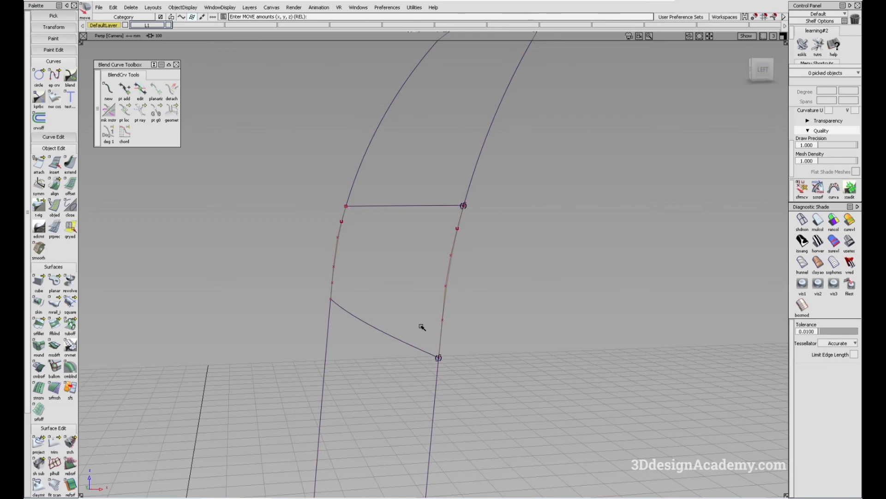
# Pick the CVs near the upper end of the left aligned curve and scale them to even out the curve's CV spacing
pyautogui.keyDown('alt'); pyautogui.keyDown('shift'); pyautogui.moveTo(386, 285); pyautogui.dragTo(398, 295); pyautogui.keyUp('shift'); pyautogui.keyUp('alt')
pyautogui.keyDown('alt'); pyautogui.keyDown('shift'); pyautogui.moveTo(332, 258); pyautogui.dragTo(338, 263); pyautogui.keyUp('shift'); pyautogui.keyUp('alt')
pyautogui.keyDown('alt'); pyautogui.keyDown('shift'); pyautogui.moveTo(338, 262); pyautogui.dragTo(348, 273, button='middle'); pyautogui.keyUp('shift'); pyautogui.keyUp('alt')
pyautogui.keyDown('alt'); pyautogui.keyDown('shift'); pyautogui.moveTo(330, 241); pyautogui.dragTo(342, 257, button='right'); pyautogui.keyUp('shift'); pyautogui.keyUp('alt')
pyautogui.moveTo(290, 273)
pyautogui.keyDown('ctrl'); pyautogui.keyDown('shift'); pyautogui.mouseDown()
pyautogui.moveTo(334, 279)
pyautogui.moveTo(342, 307)
pyautogui.mouseUp(); pyautogui.keyUp('shift'); pyautogui.keyUp('ctrl')
pyautogui.keyDown('ctrl'); pyautogui.keyDown('shift'); pyautogui.moveTo(278, 367); pyautogui.dragTo(330, 328, button='middle'); pyautogui.keyUp('shift'); pyautogui.keyUp('ctrl')
pyautogui.moveTo(336, 333); pyautogui.dragTo(424, 321)
pyautogui.keyDown('ctrl'); pyautogui.keyDown('shift'); pyautogui.moveTo(364, 317); pyautogui.dragTo(345, 150); pyautogui.keyUp('shift'); pyautogui.keyUp('ctrl')
pyautogui.keyDown('ctrl'); pyautogui.keyDown('shift'); pyautogui.moveTo(303, 194); pyautogui.dragTo(337, 197); pyautogui.keyUp('shift'); pyautogui.keyUp('ctrl')
pyautogui.click(337, 197)
pyautogui.click(331, 212)
pyautogui.keyDown('ctrl'); pyautogui.keyDown('shift'); pyautogui.moveTo(298, 169); pyautogui.dragTo(301, 149, button='middle'); pyautogui.keyUp('shift'); pyautogui.keyUp('ctrl')
pyautogui.keyDown('ctrl'); pyautogui.keyDown('shift'); pyautogui.moveTo(411, 213); pyautogui.dragTo(410, 213, button='middle'); pyautogui.keyUp('shift'); pyautogui.keyUp('ctrl')
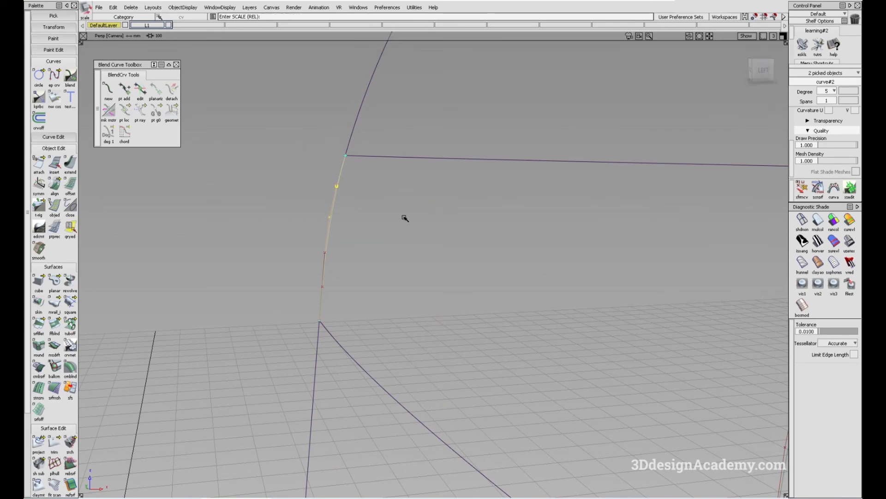
# Deselect the CVs and compare the CV distribution of the left aligned curve with the right blend curve
pyautogui.keyDown('alt'); pyautogui.keyDown('shift'); pyautogui.moveTo(417, 220); pyautogui.dragTo(455, 266); pyautogui.keyUp('shift'); pyautogui.keyUp('alt')
pyautogui.keyDown('alt'); pyautogui.keyDown('shift'); pyautogui.moveTo(513, 299); pyautogui.dragTo(485, 316, button='right'); pyautogui.keyUp('shift'); pyautogui.keyUp('alt')
pyautogui.keyDown('alt'); pyautogui.keyDown('shift'); pyautogui.moveTo(485, 317); pyautogui.dragTo(437, 327); pyautogui.keyUp('shift'); pyautogui.keyUp('alt')
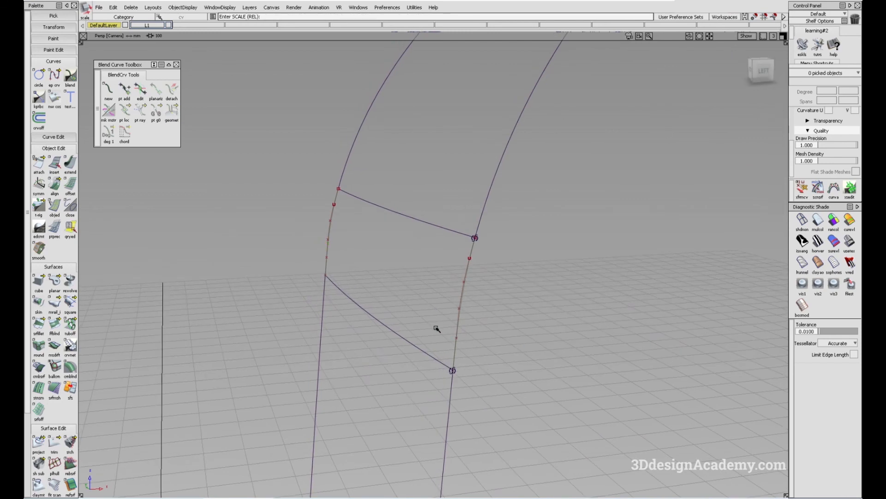
pyautogui.keyDown('alt'); pyautogui.keyDown('shift'); pyautogui.moveTo(436, 327); pyautogui.dragTo(415, 326); pyautogui.keyUp('shift'); pyautogui.keyUp('alt')
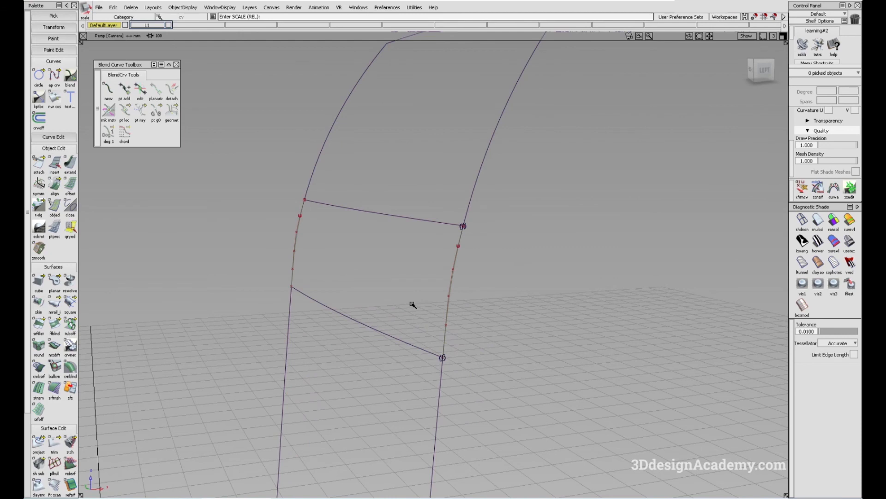